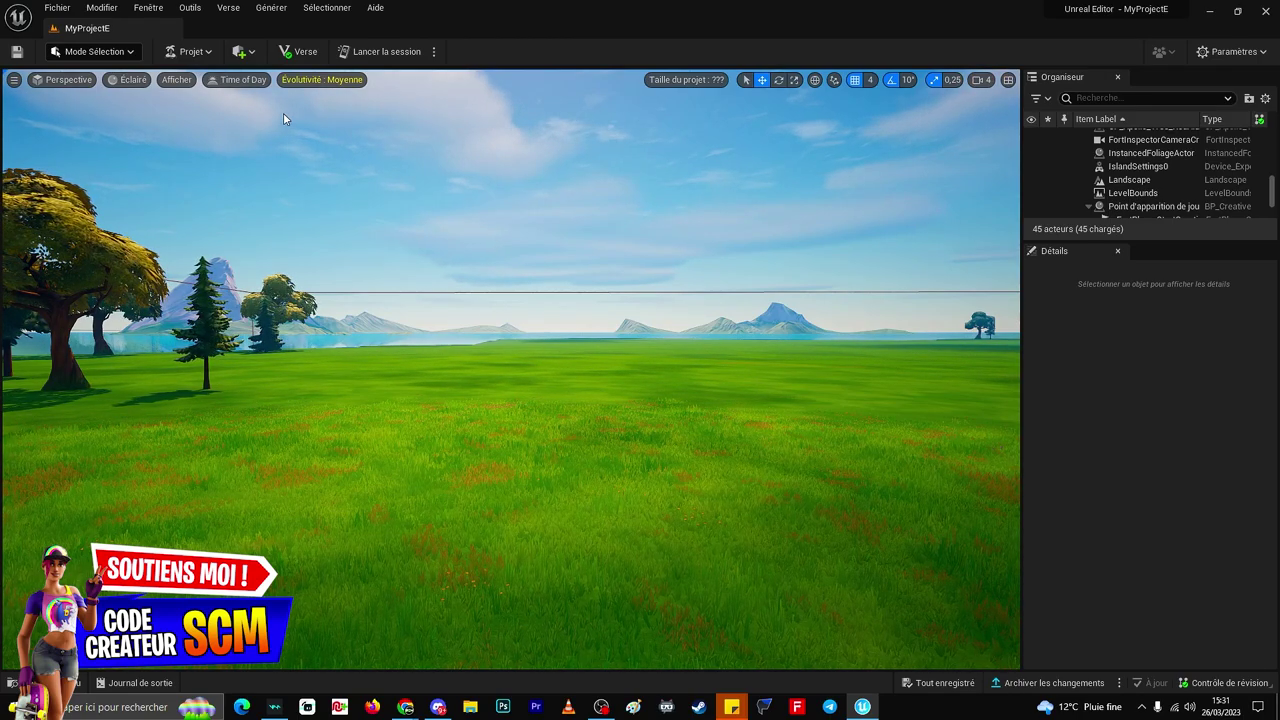
- Open Fab (Alpha) from Quick Add and page through Featured Megascans until the free Pumpkin appears
click(244, 56)
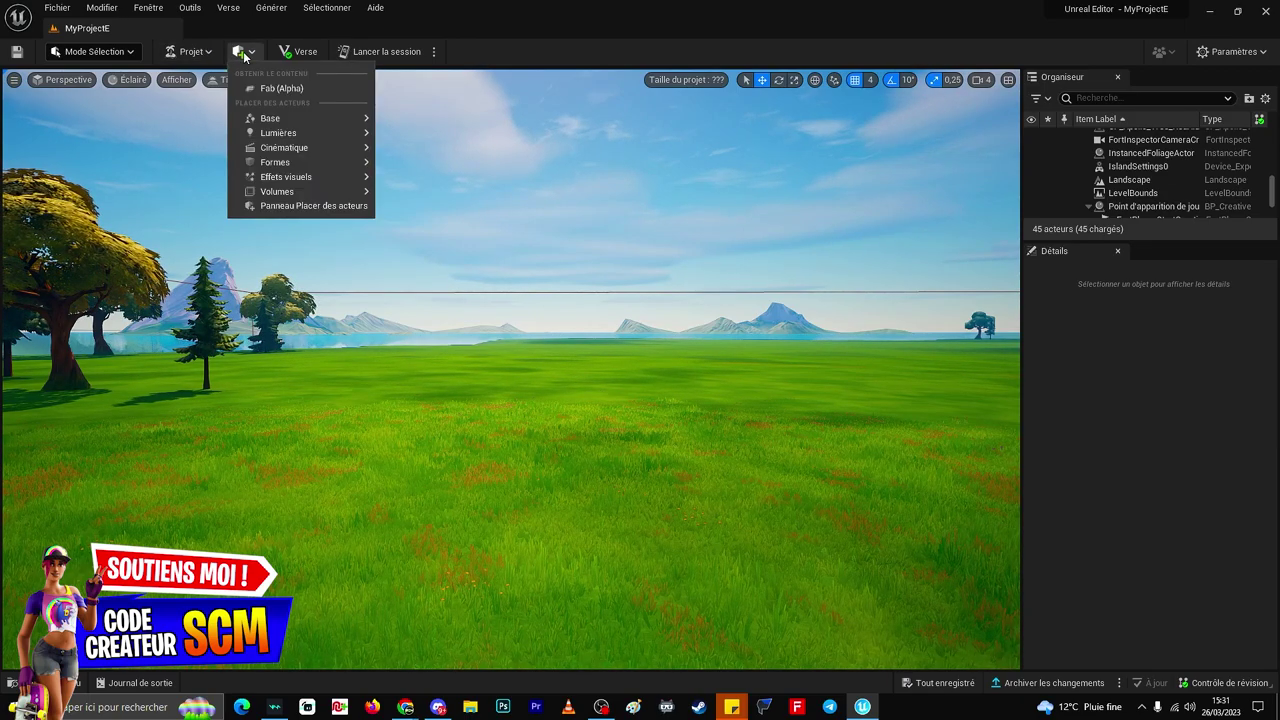
click(285, 97)
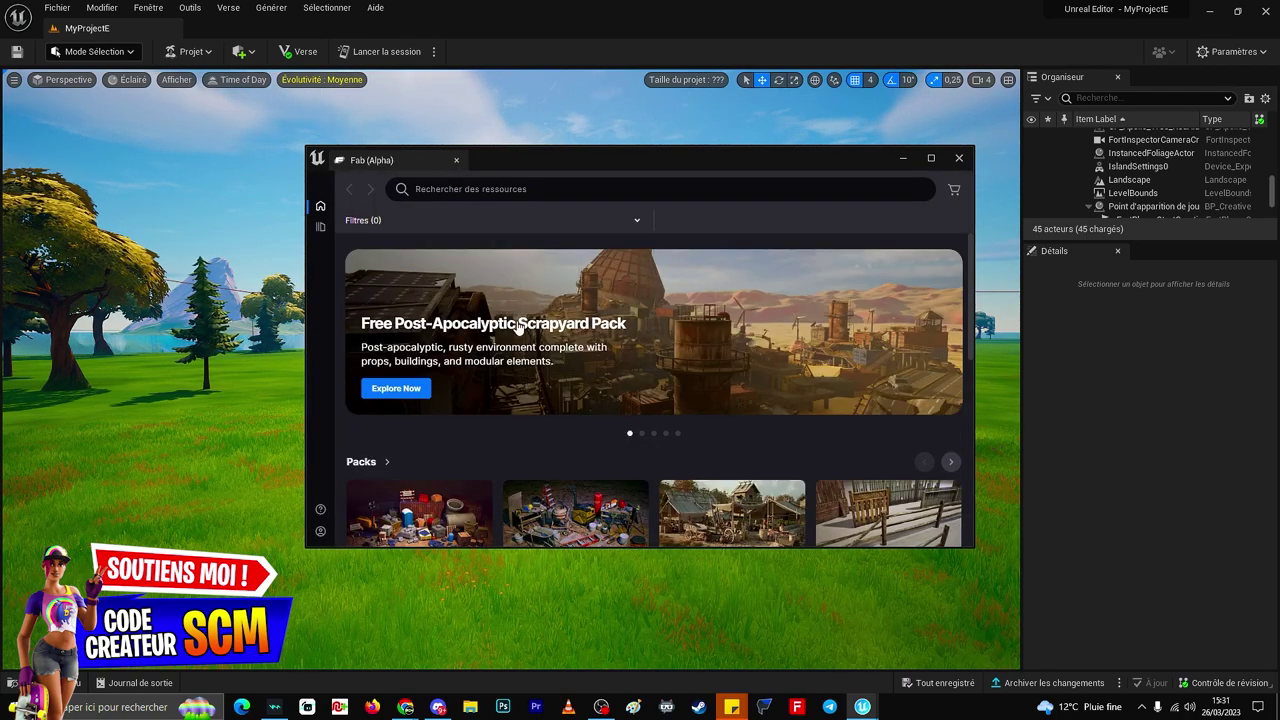
scroll(516, 325, down, 2)
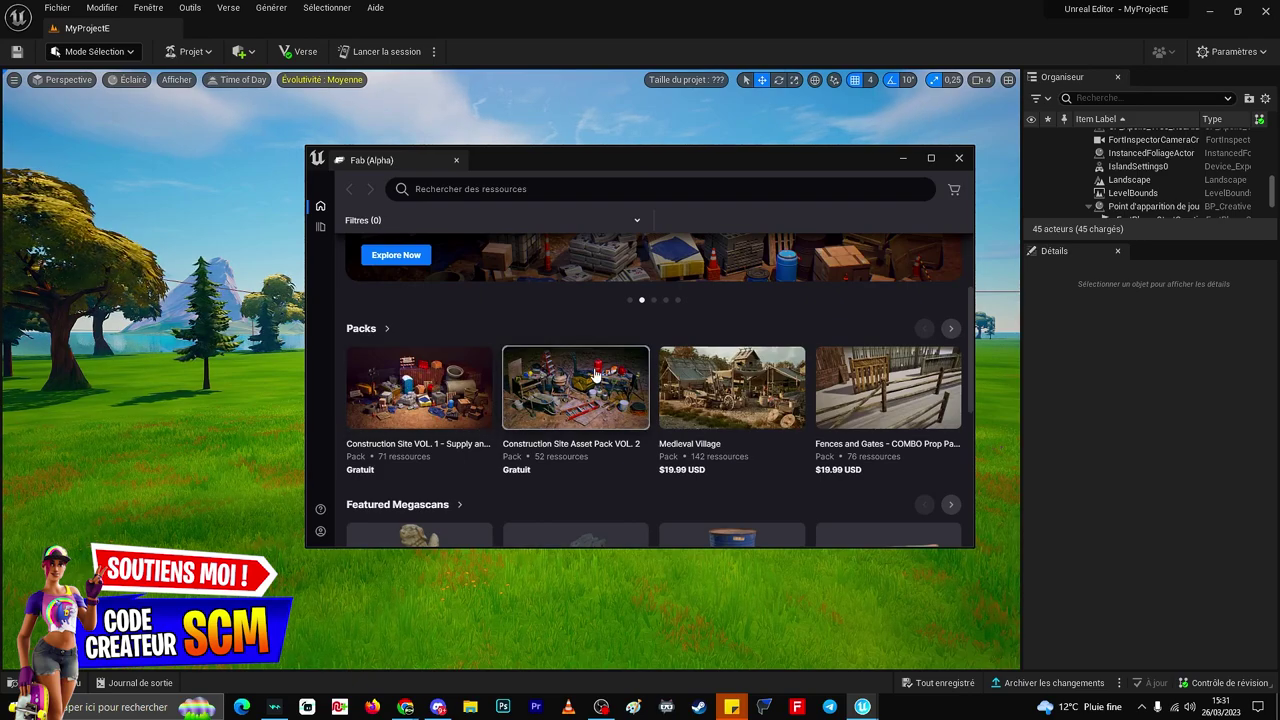
scroll(402, 381, down, 2)
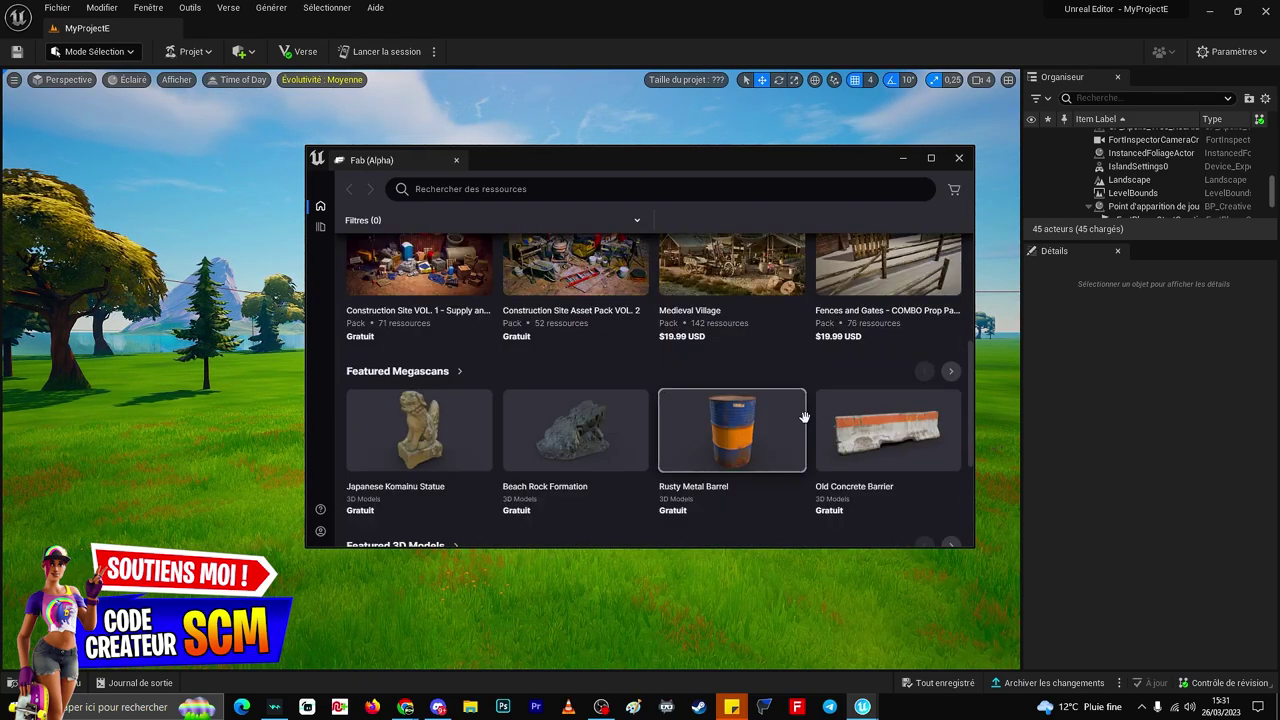
scroll(505, 457, down, 3)
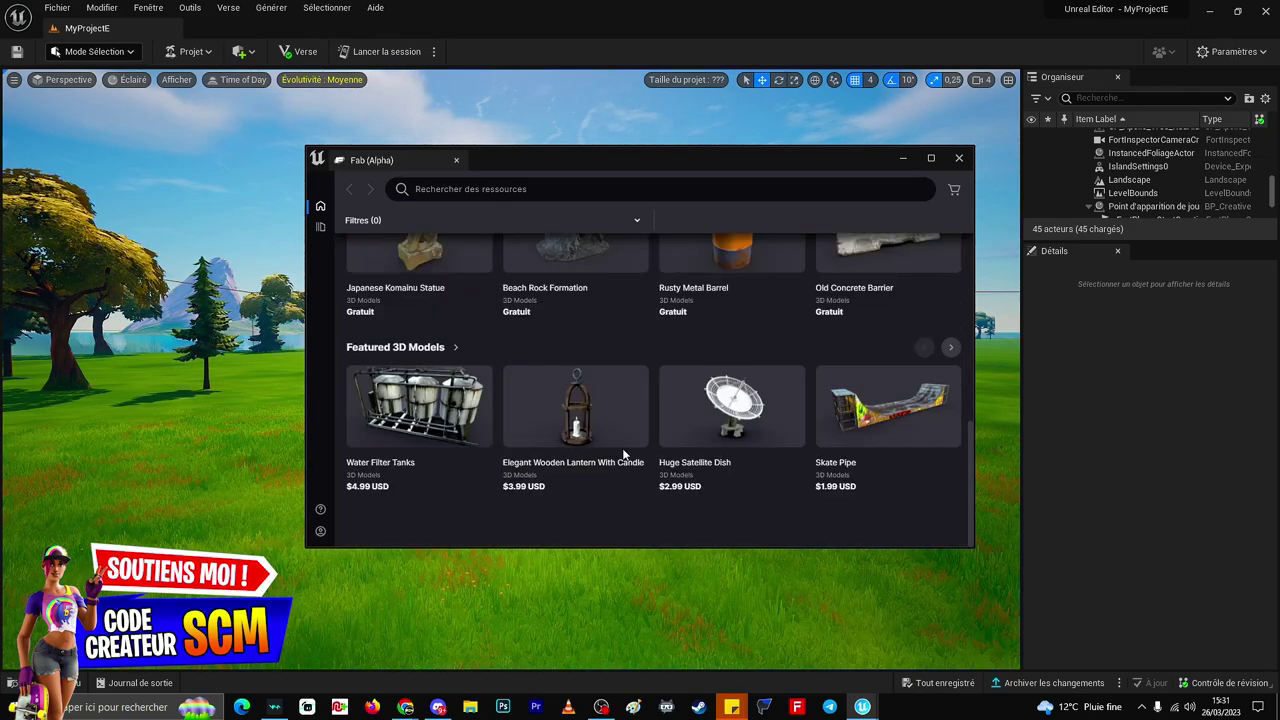
scroll(626, 451, up, 5)
scroll(650, 443, down, 1)
scroll(675, 431, down, 2)
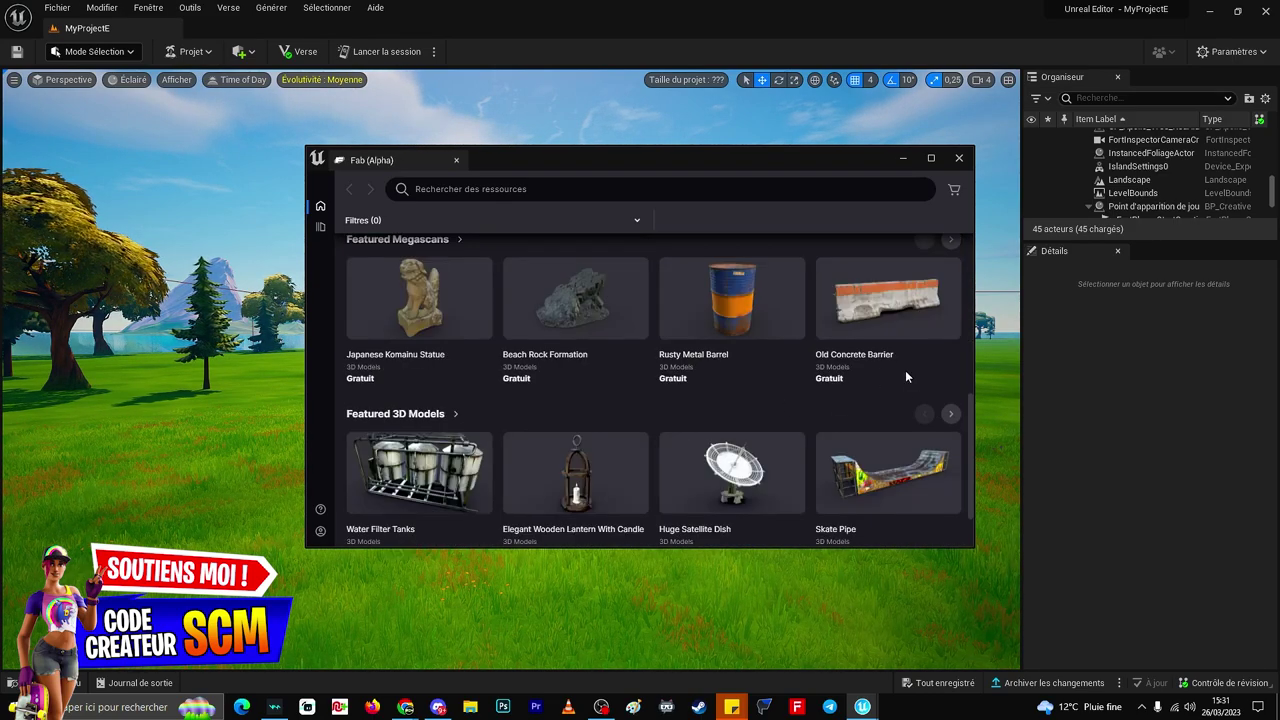
scroll(910, 365, up, 1)
click(950, 374)
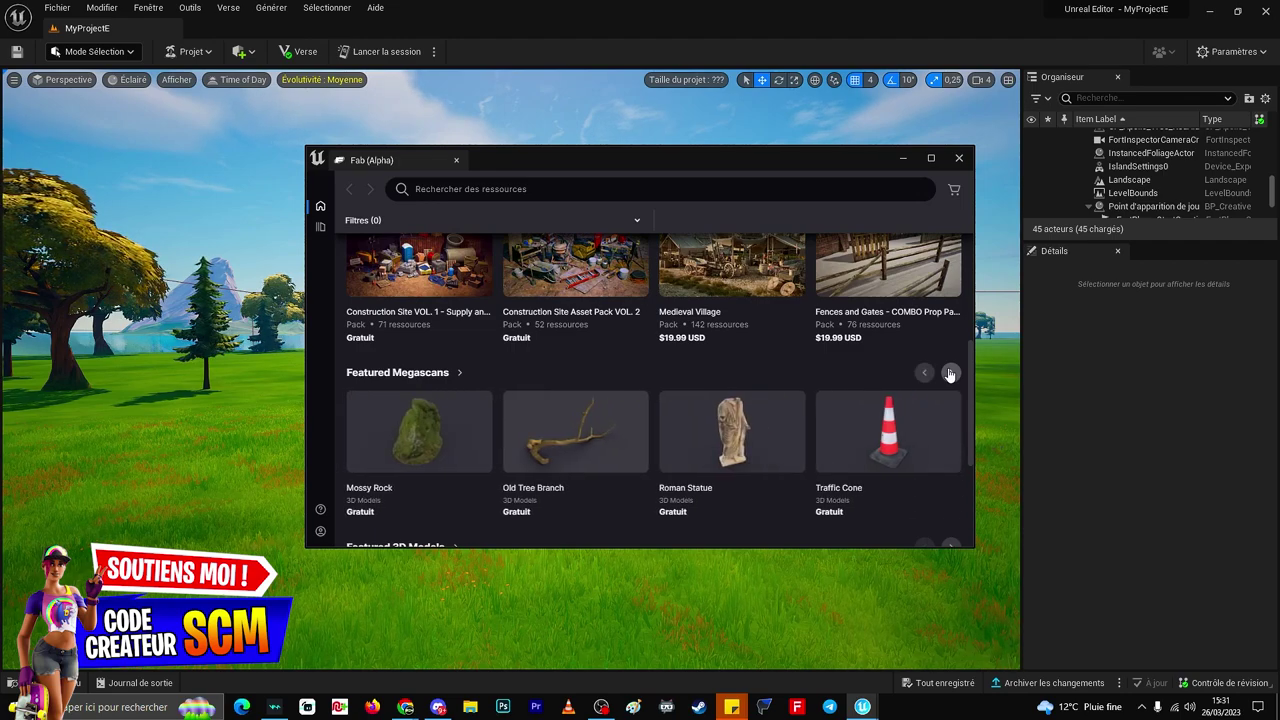
click(948, 374)
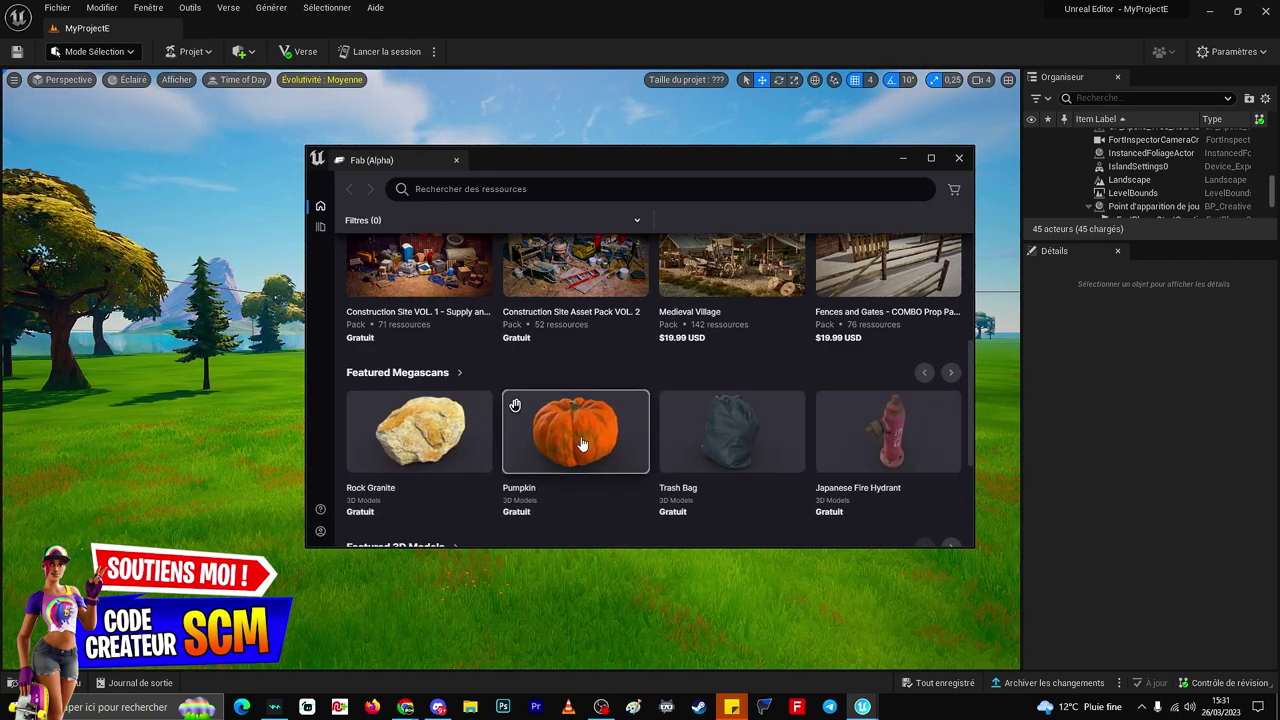
- Add the free Pumpkin model from Fab to the project content and close Fab
click(581, 442)
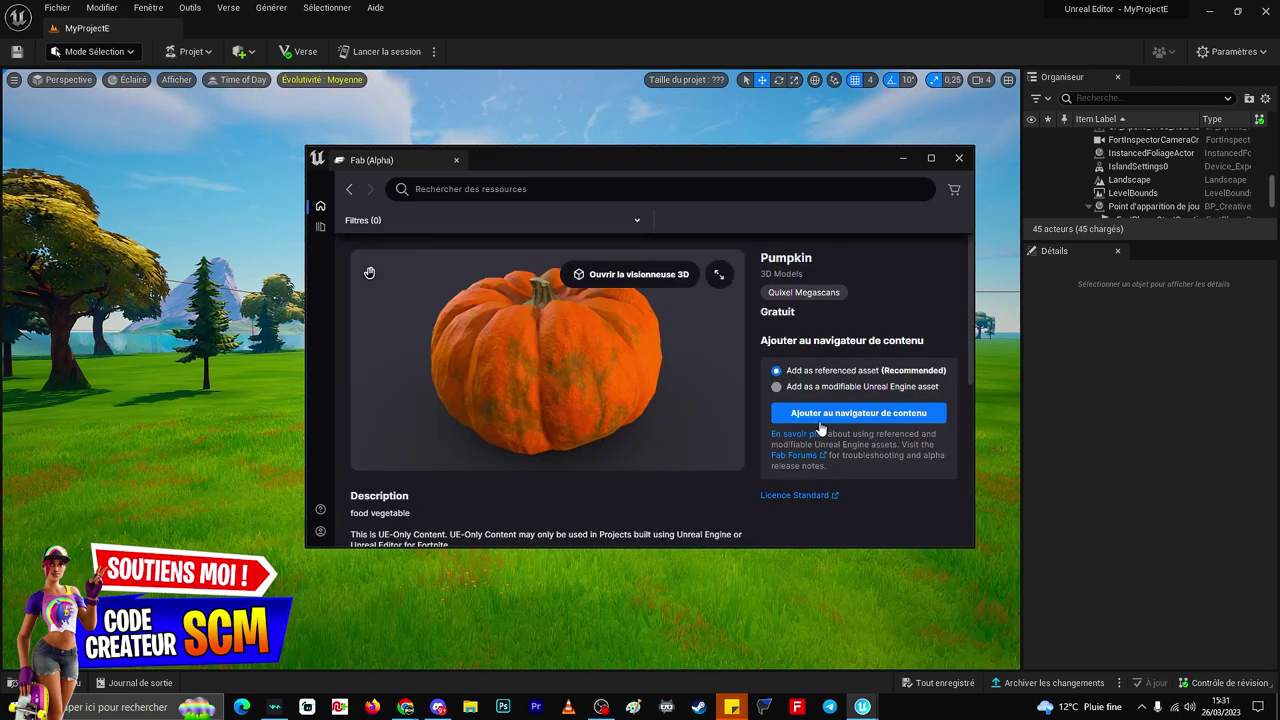
click(830, 413)
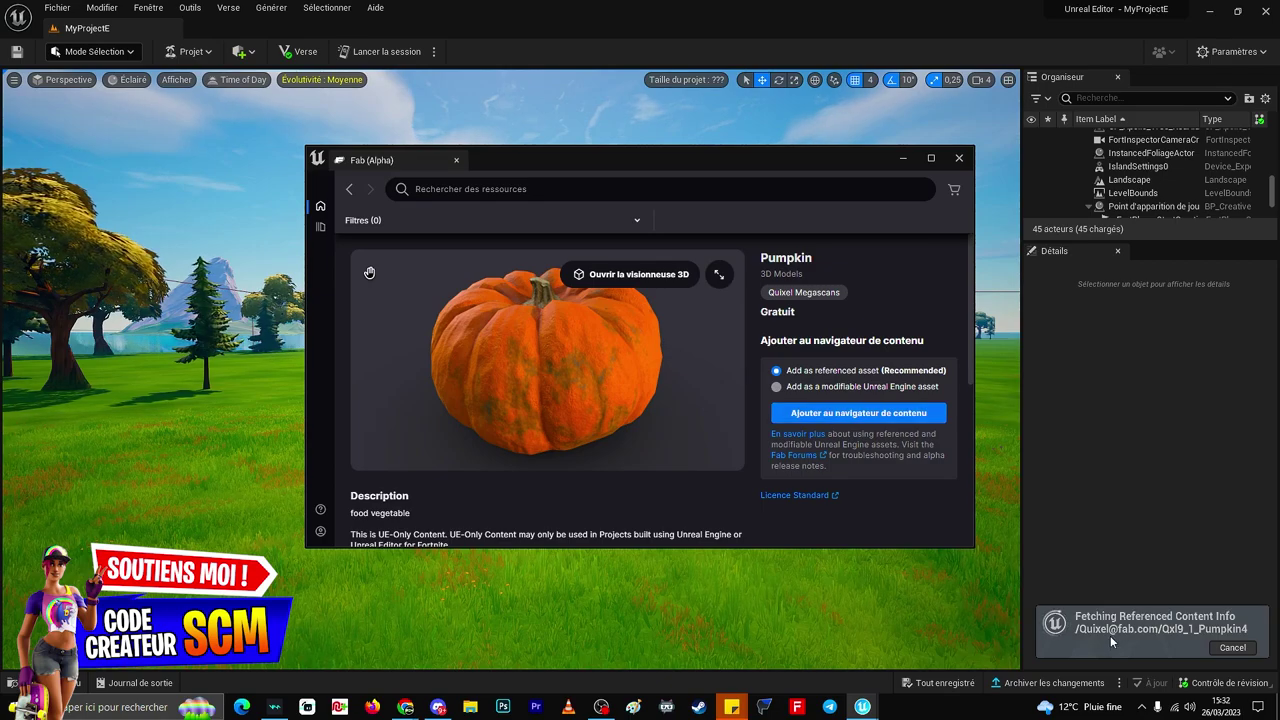
click(955, 158)
- Open Referenced Content > Contenu de Pumpkin4 and try editing the Pumpkin4_0 mesh's UVs
click(40, 682)
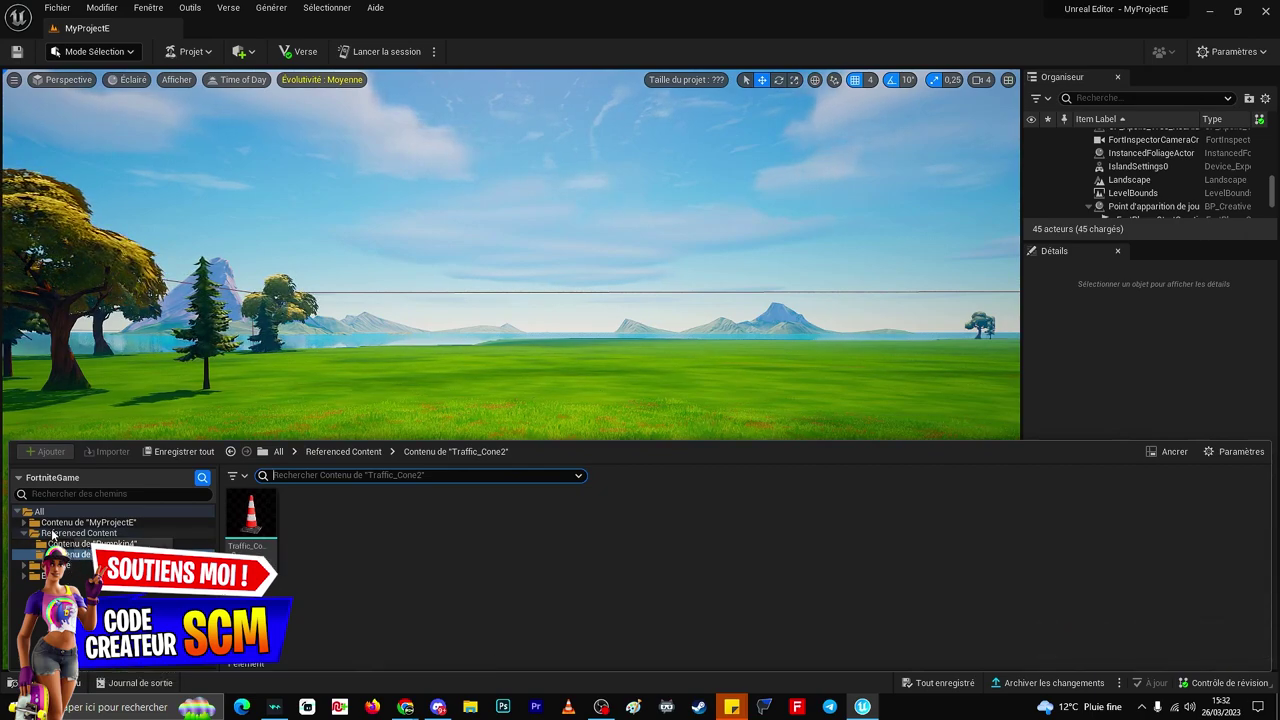
click(96, 535)
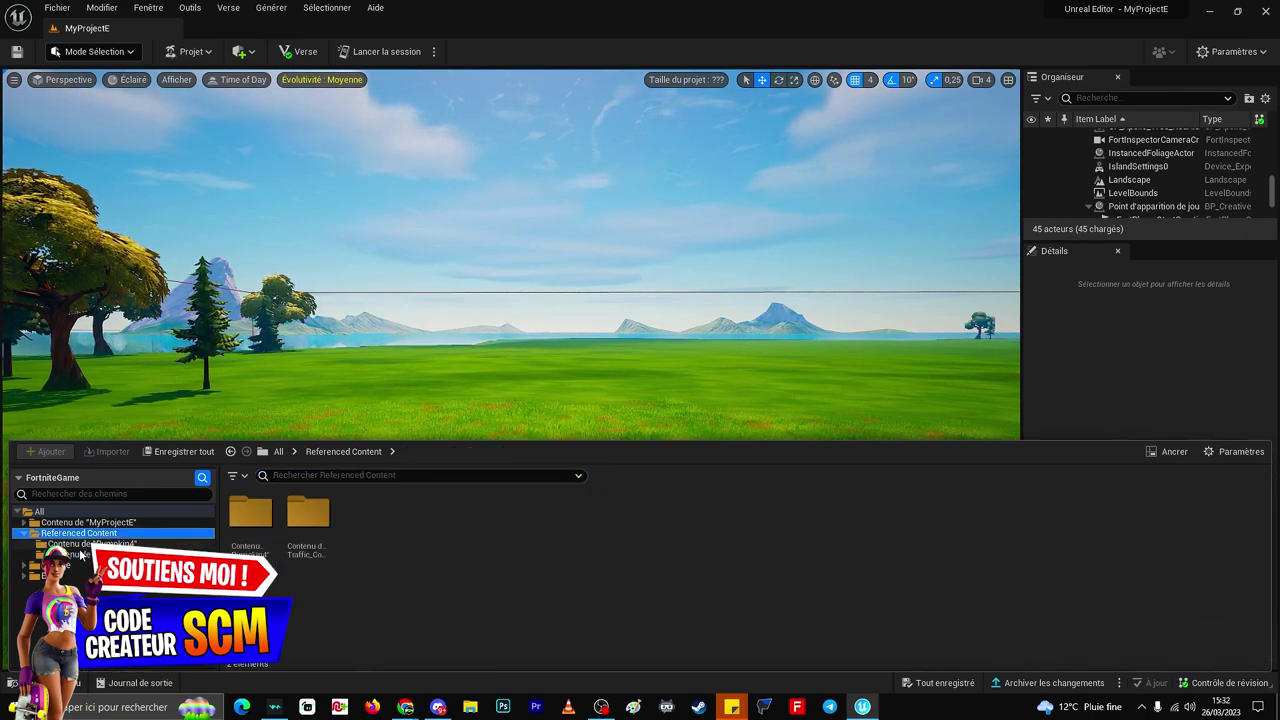
click(82, 545)
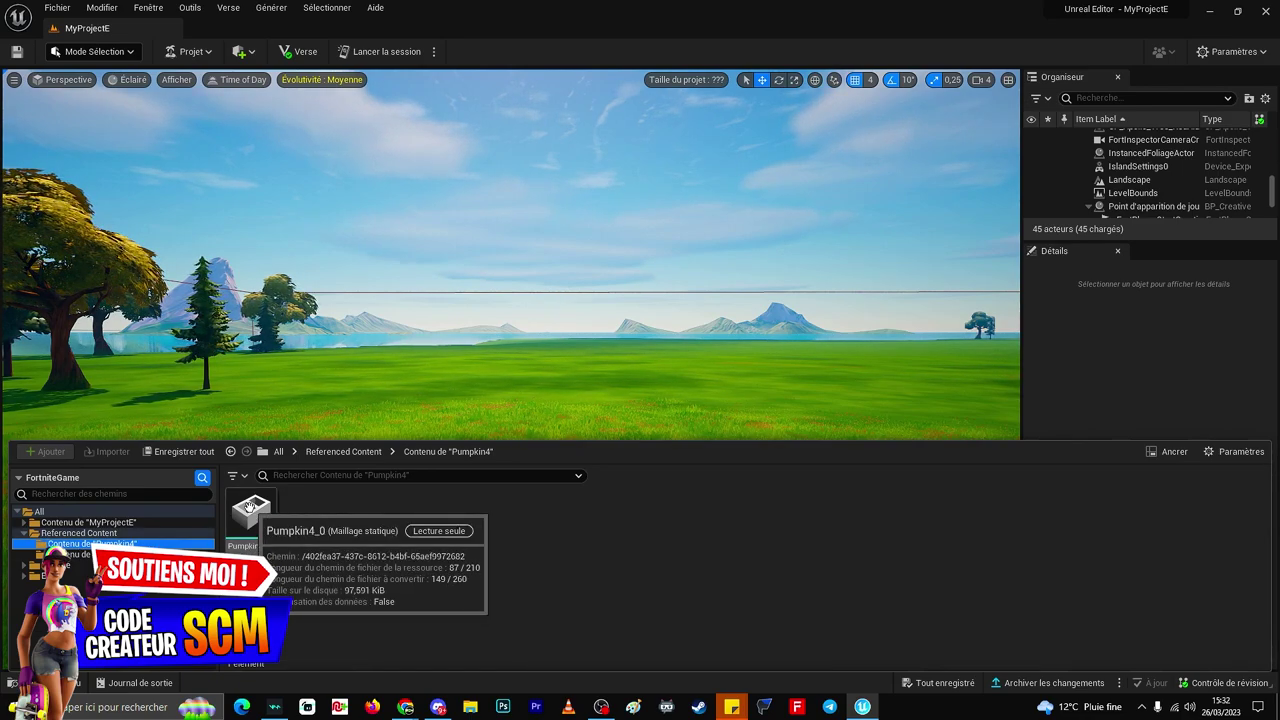
right_click(263, 529)
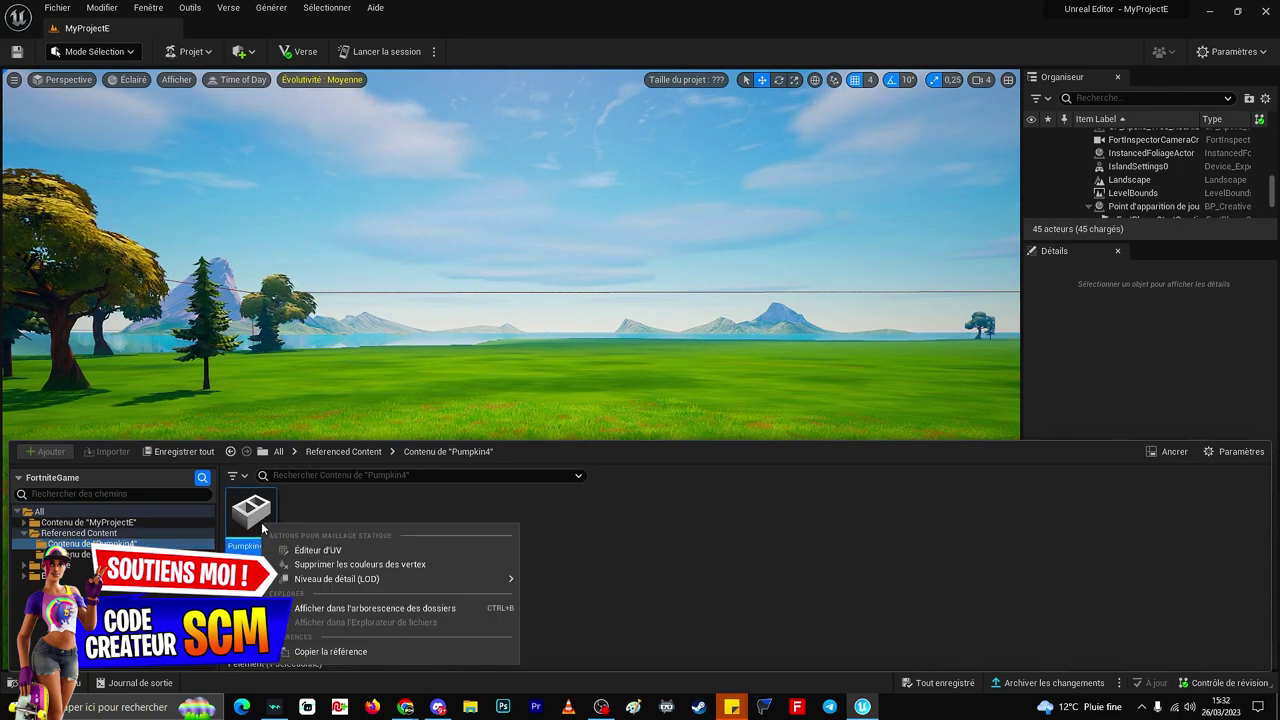
click(318, 551)
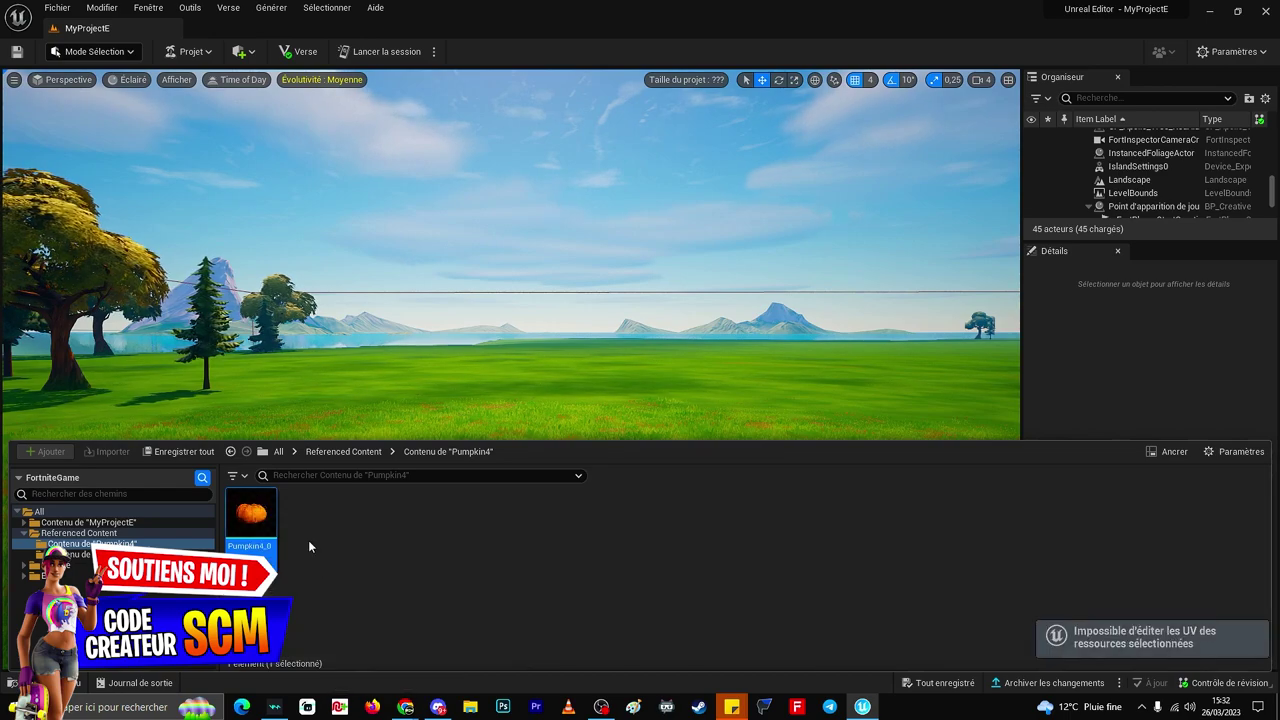
- Drop Pumpkin4_0 into the middle of the field and scale it up to about 23x
mouse_move(247, 526)
drag(247, 526, 312, 384)
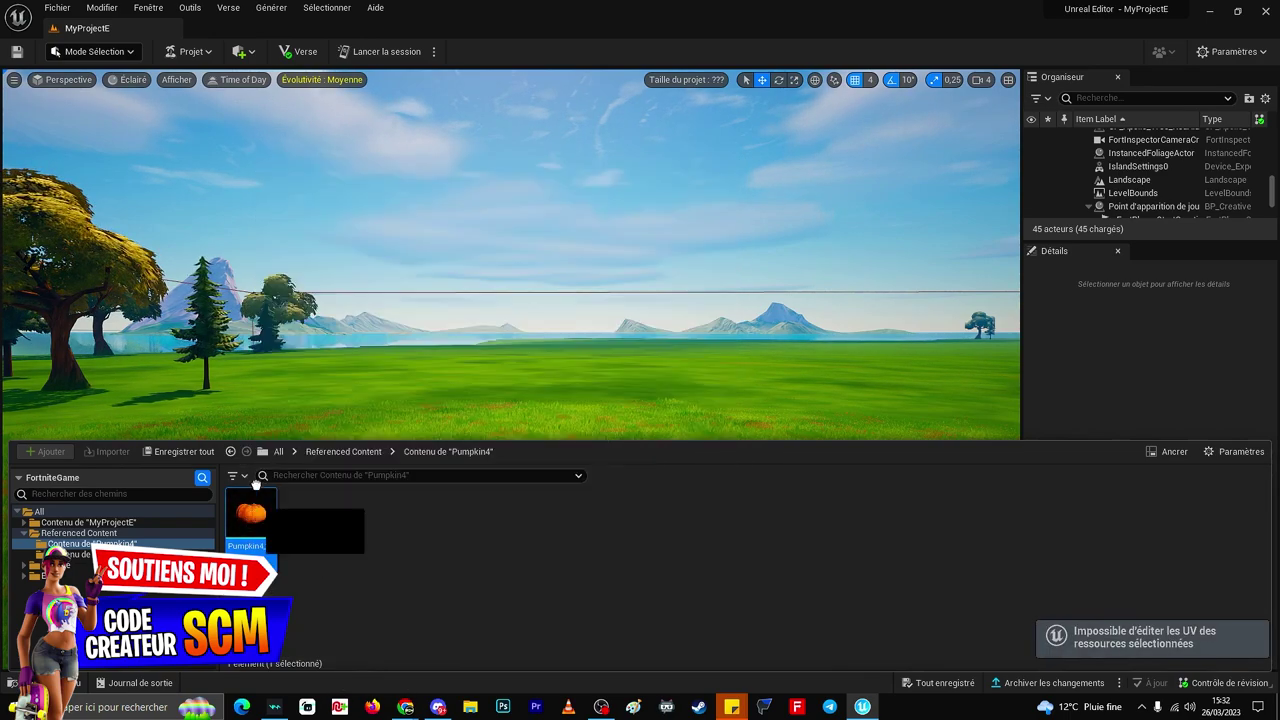
drag(515, 450, 505, 455)
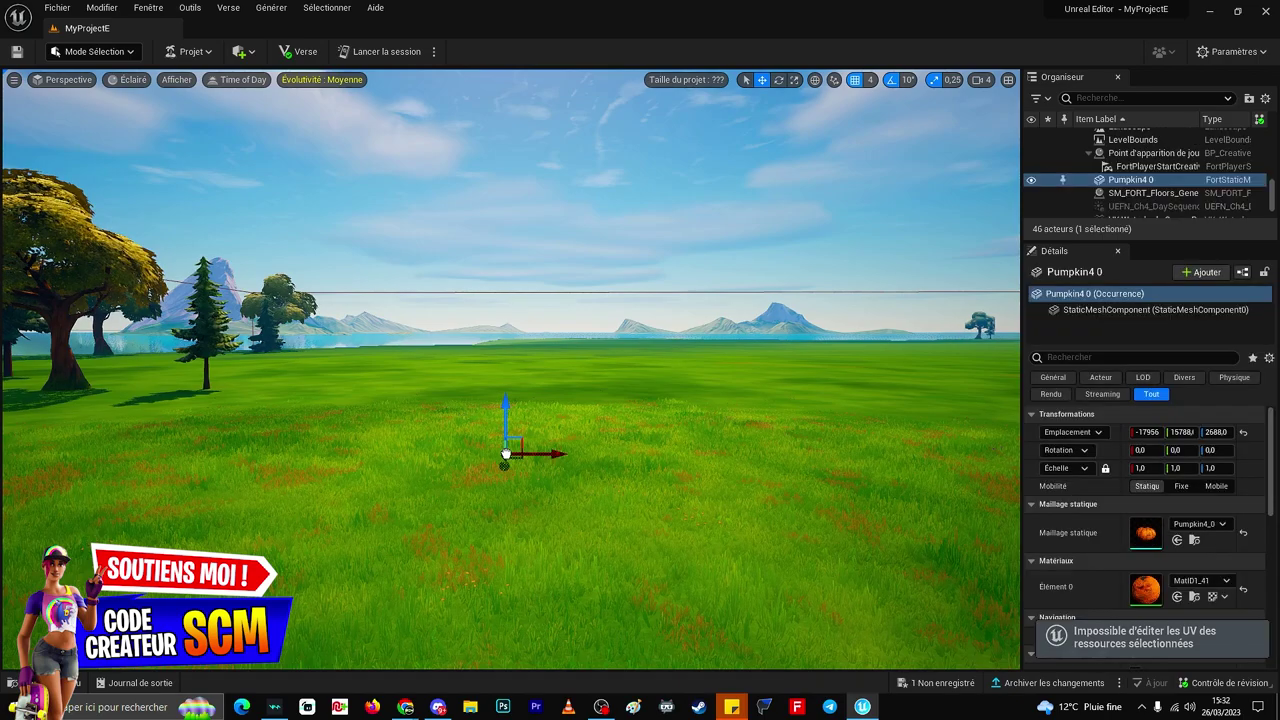
drag(1145, 468, 1185, 468)
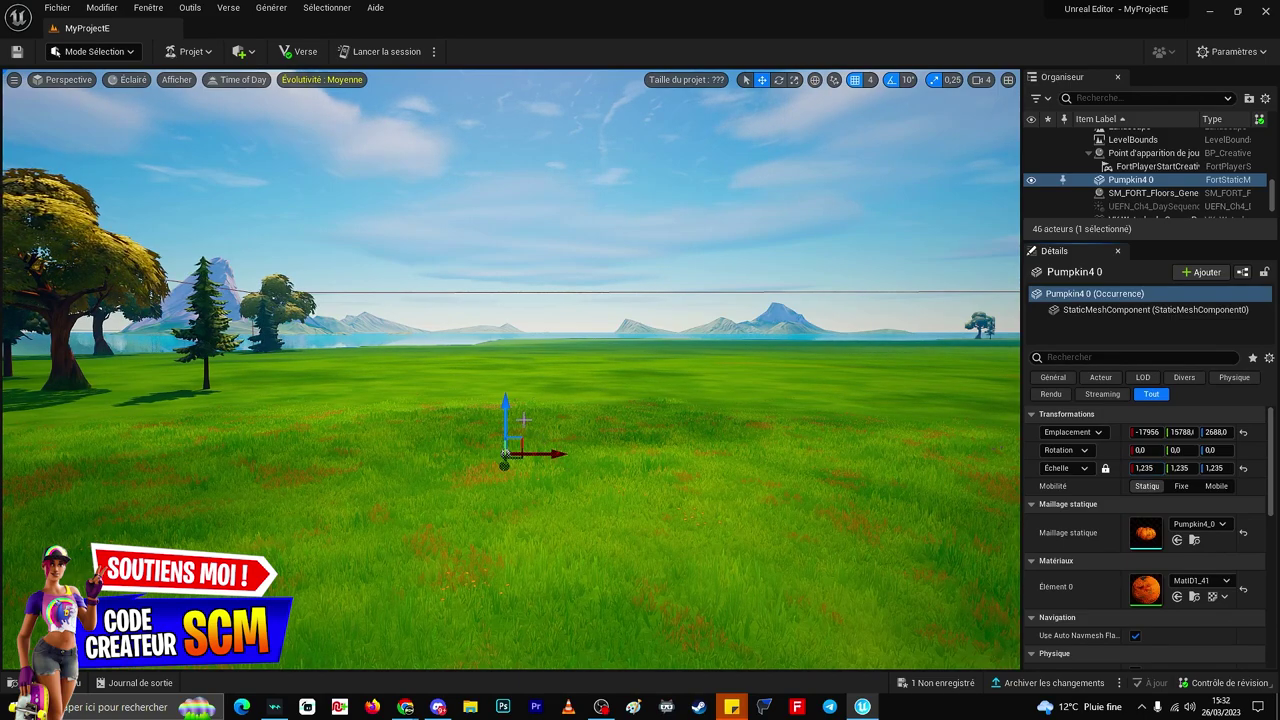
drag(507, 425, 507, 345)
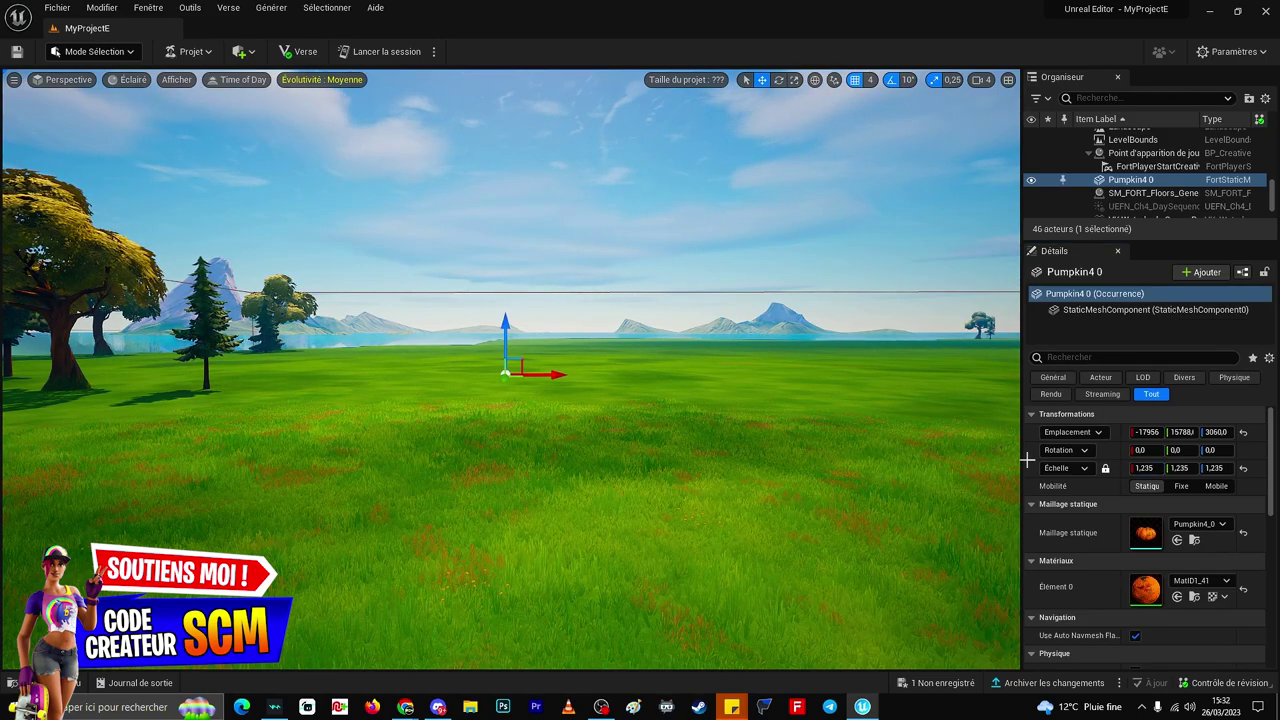
click(1145, 468)
text(3,14)
key(Return)
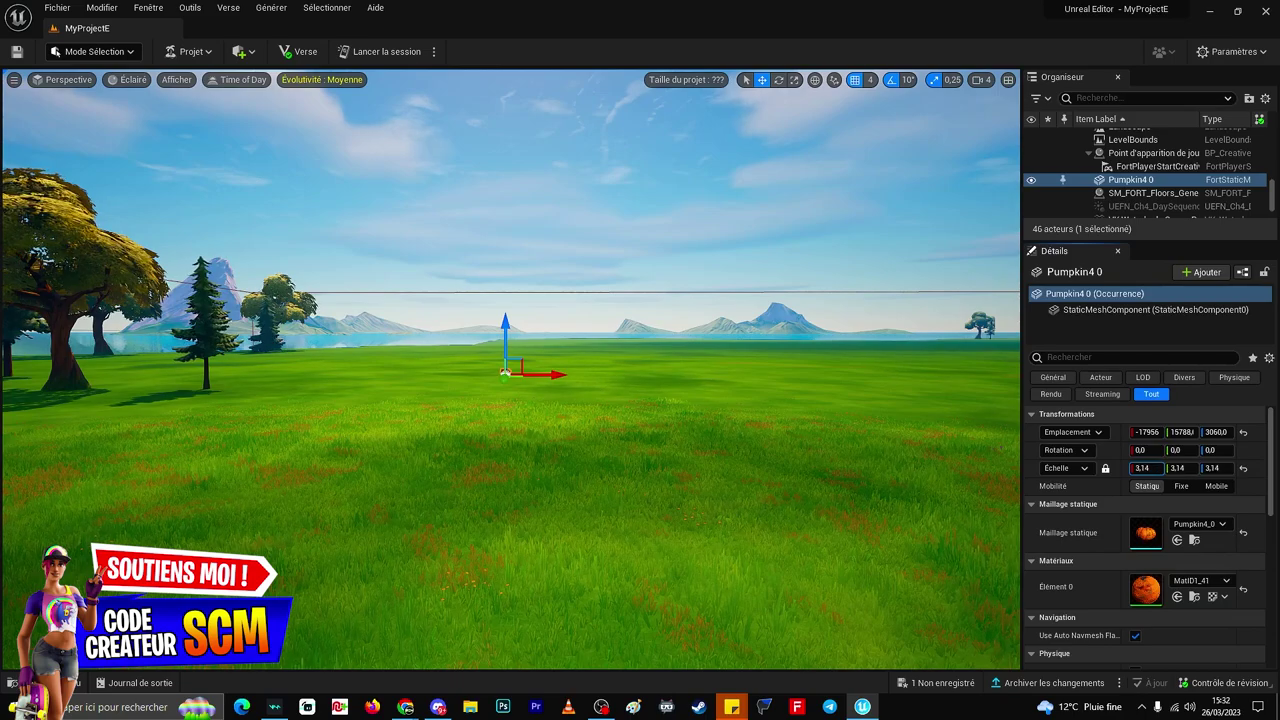
mouse_move(1145, 468)
mouse_down()
mouse_move(1185, 468)
mouse_move(1110, 490)
mouse_up()
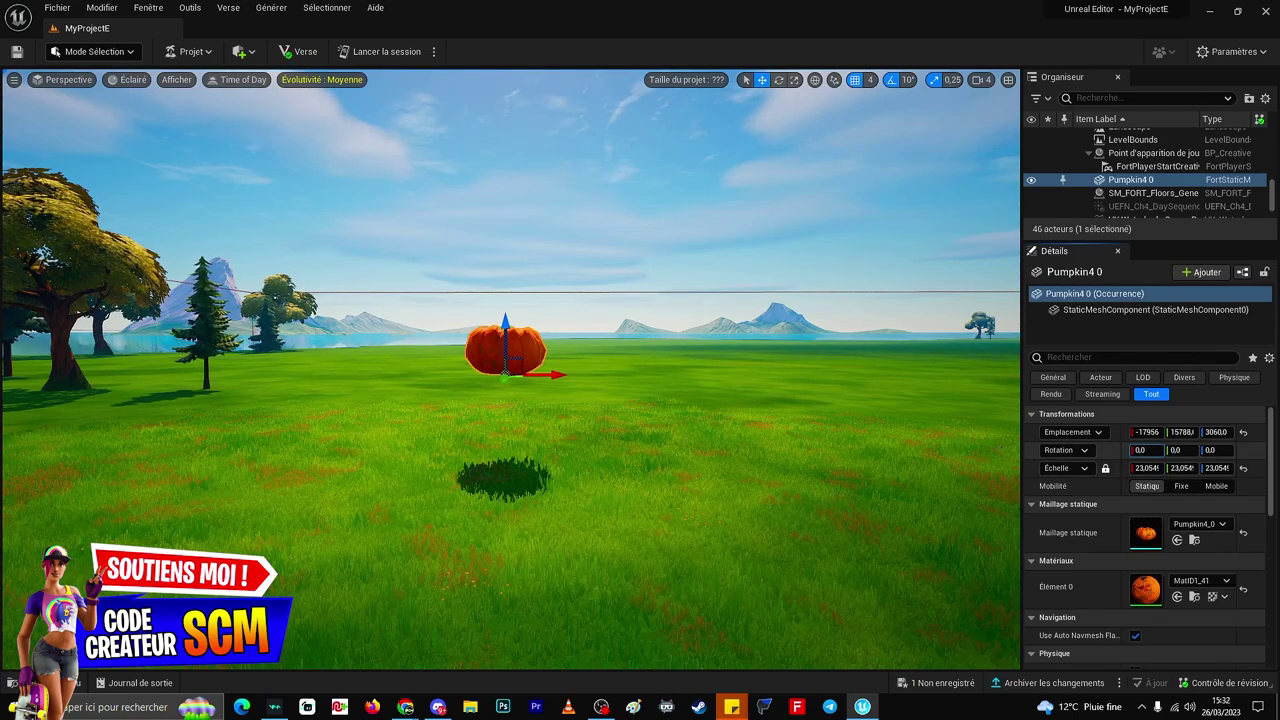
- Lower the enlarged pumpkin until it rests on the grass
drag(1140, 450, 1140, 450)
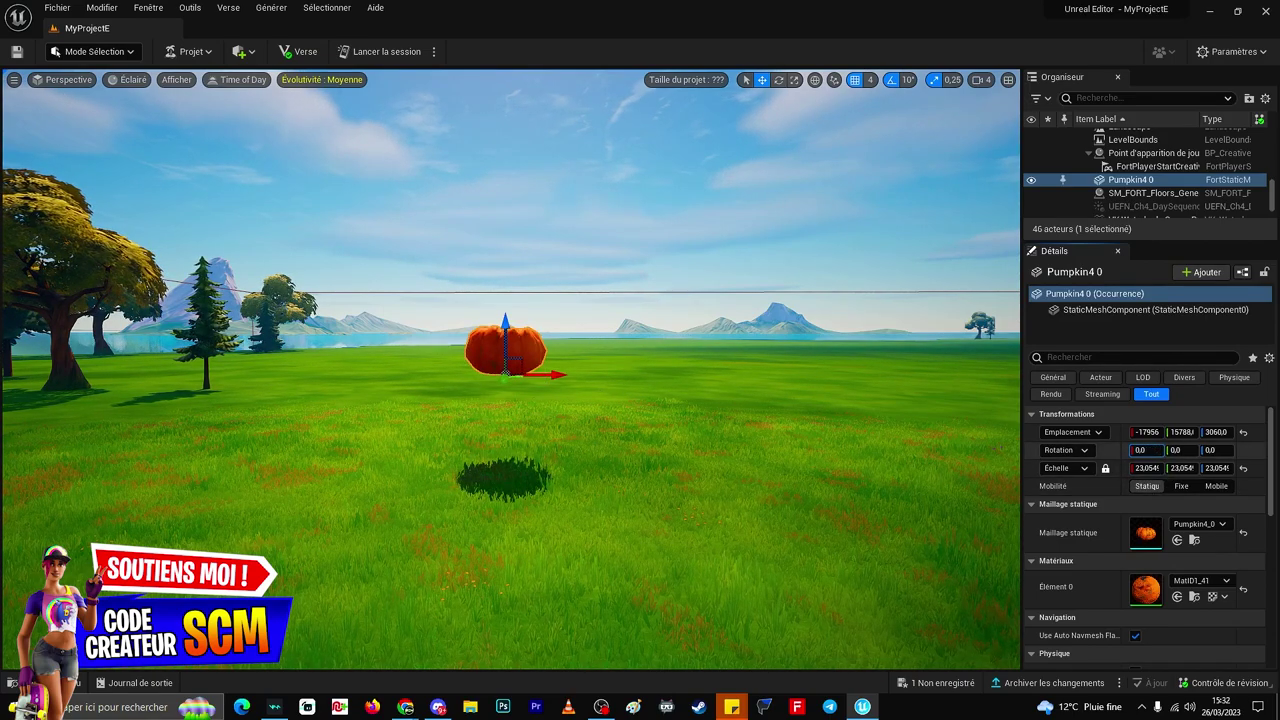
mouse_move(597, 409)
right_down()
mouse_move(579, 389)
mouse_move(329, 337)
right_up()
drag(373, 360, 351, 508)
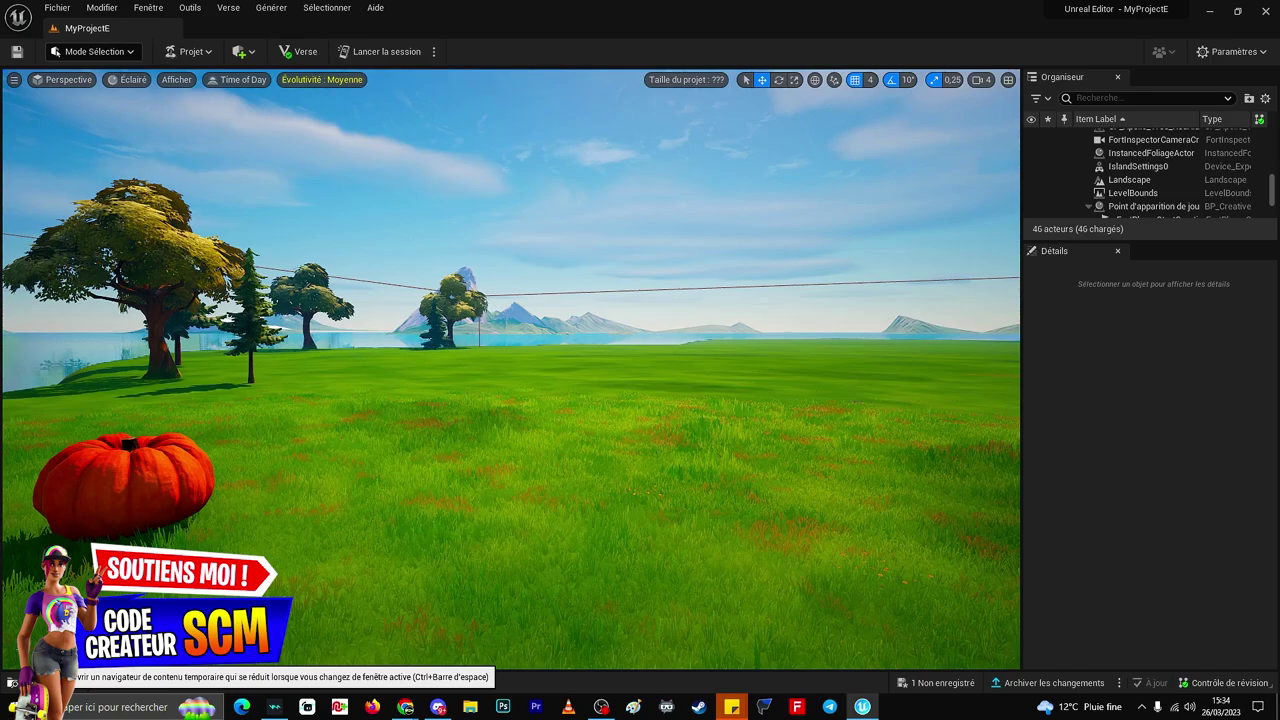
- Browse Galleries > Meubles > Galerie Accessoires militaires and select the Artic Base Transmitter
key(ctrl+space)
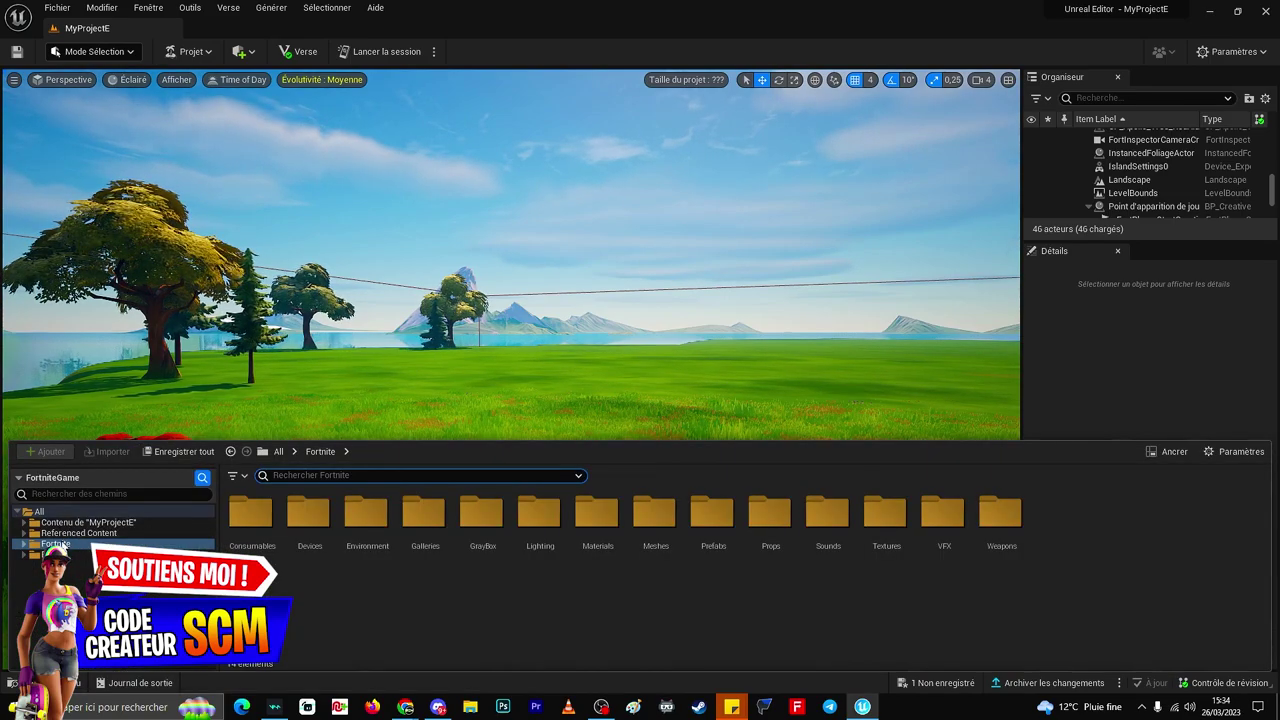
double_click(55, 544)
scroll(108, 540, down, 2)
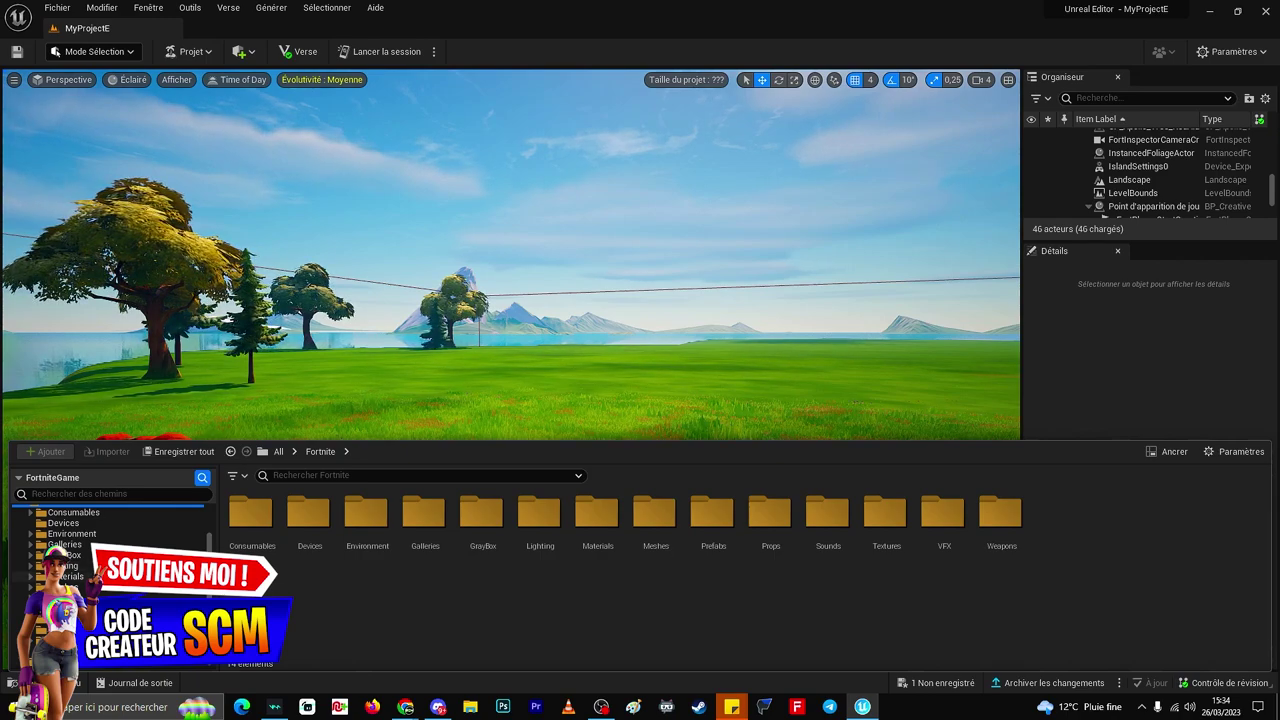
double_click(64, 544)
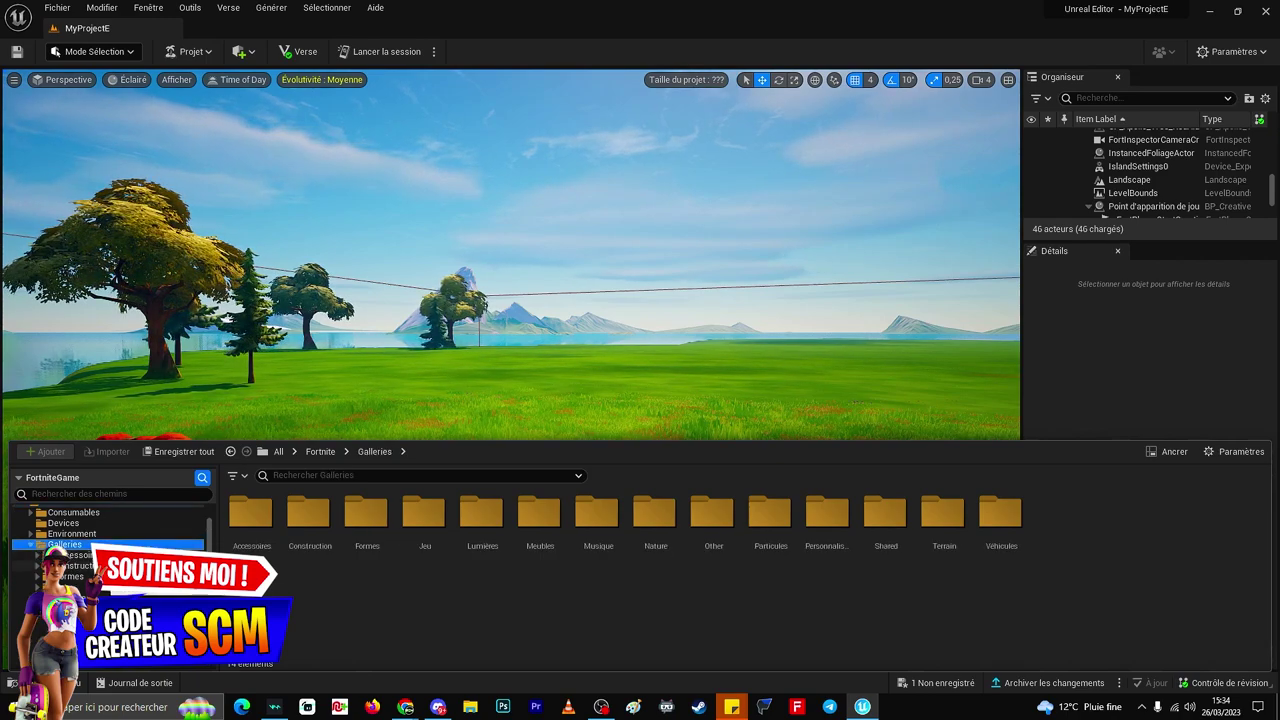
scroll(110, 530, down, 2)
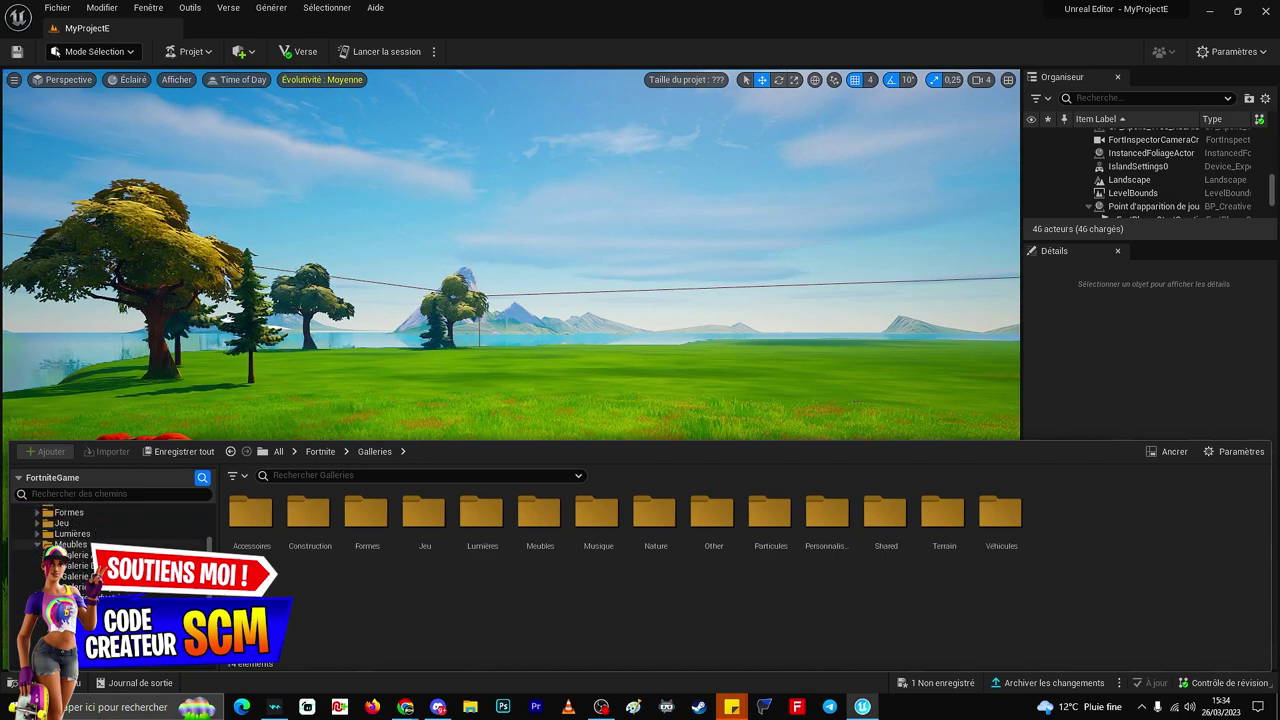
click(70, 544)
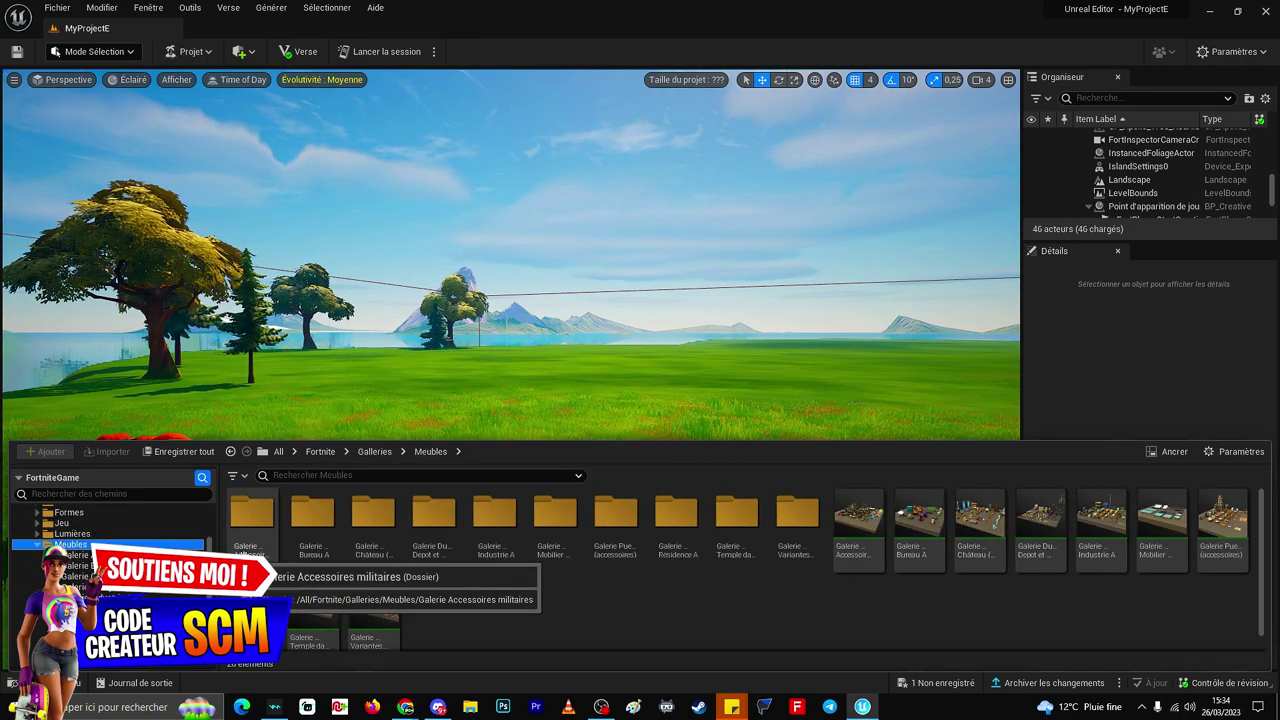
double_click(252, 520)
scroll(823, 594, down, 3)
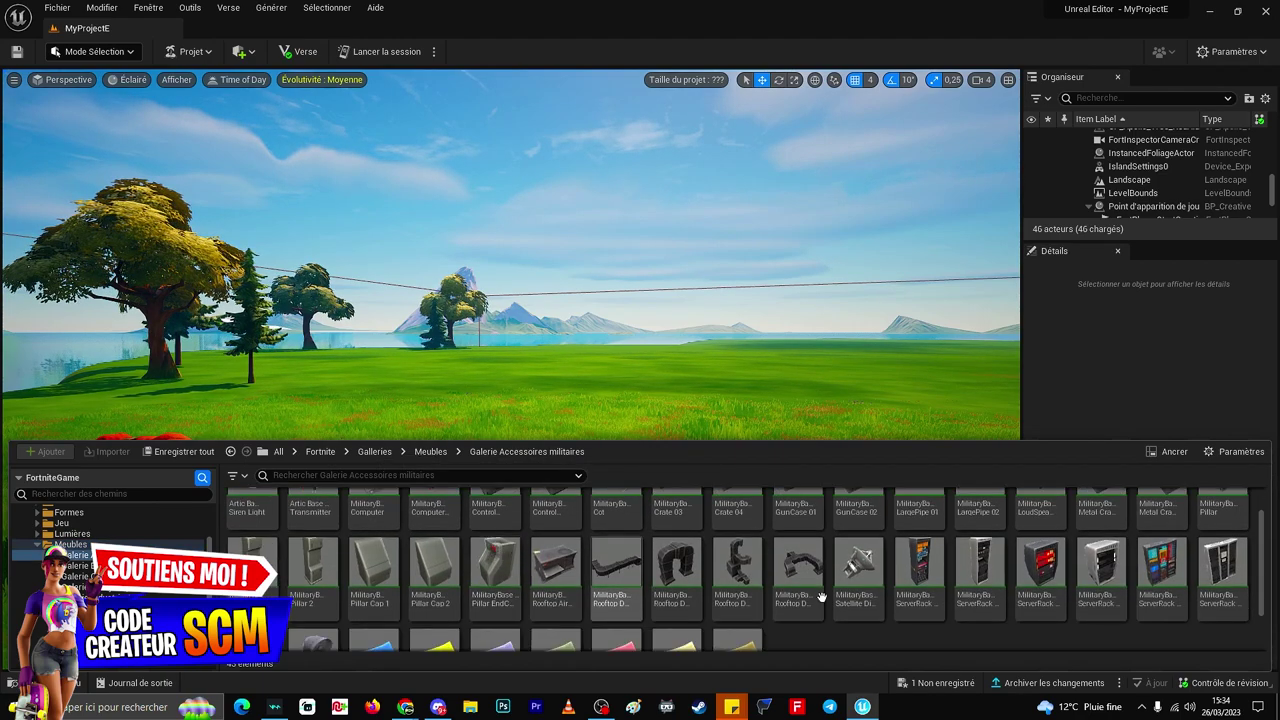
scroll(881, 614, up, 2)
scroll(875, 610, up, 1)
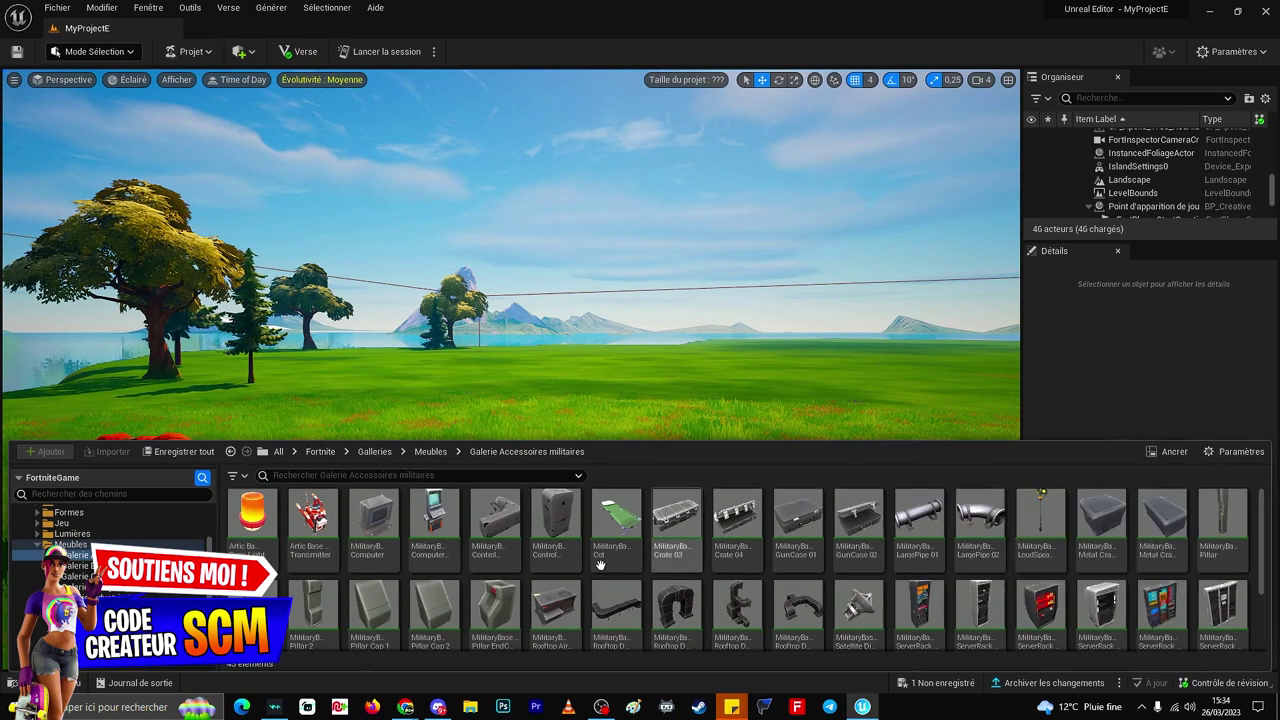
click(313, 530)
- Place the Artic Base Transmitter in the grass near the pumpkin and scale it to 6.57
drag(313, 530, 504, 380)
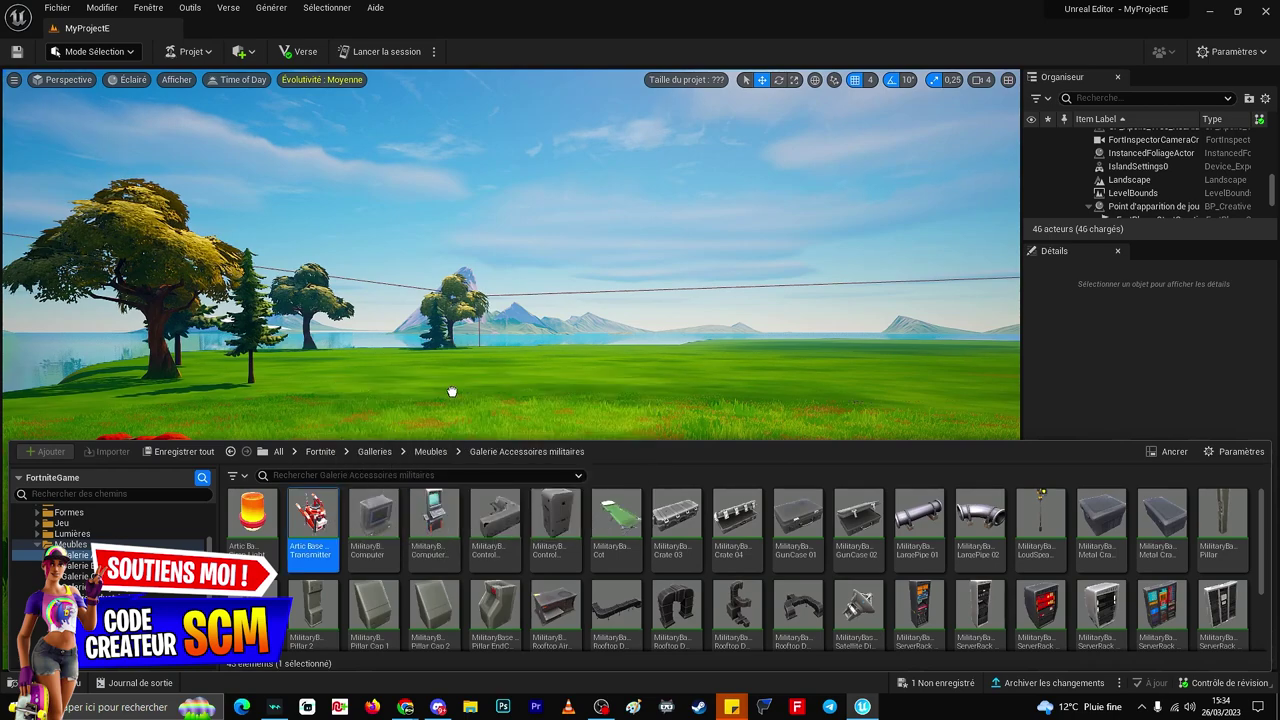
click(520, 398)
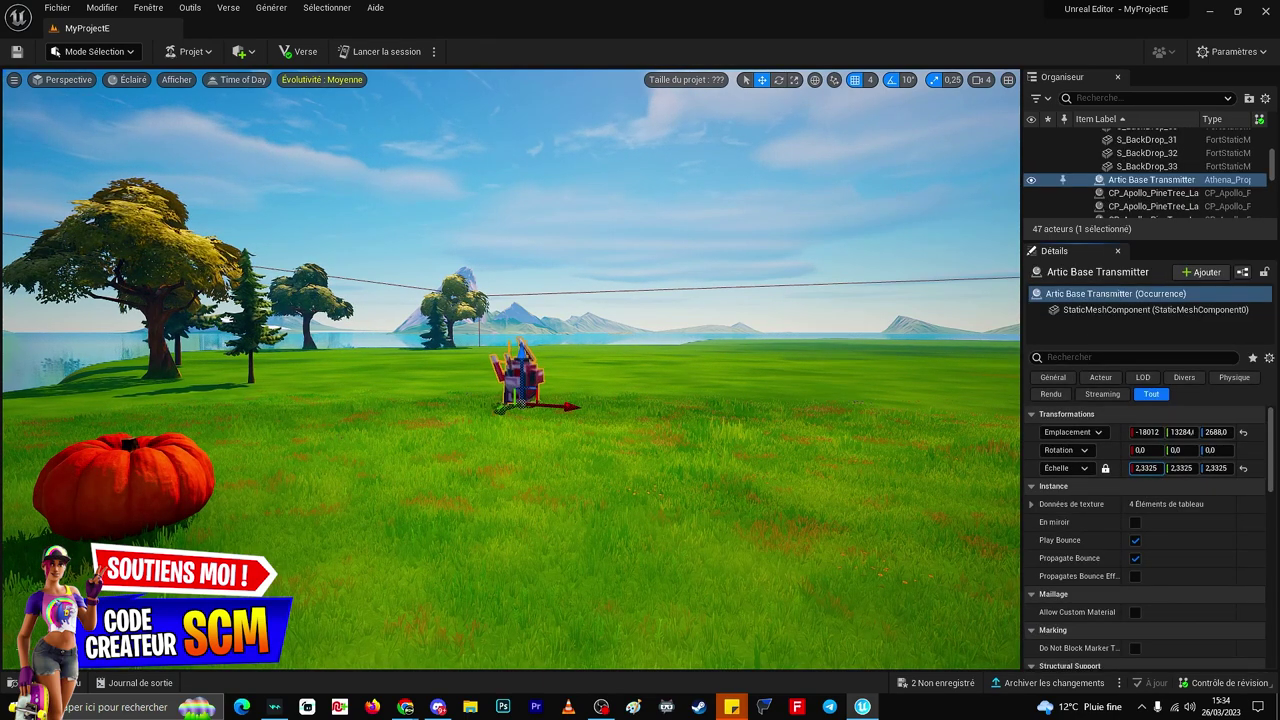
drag(1145, 468, 1240, 468)
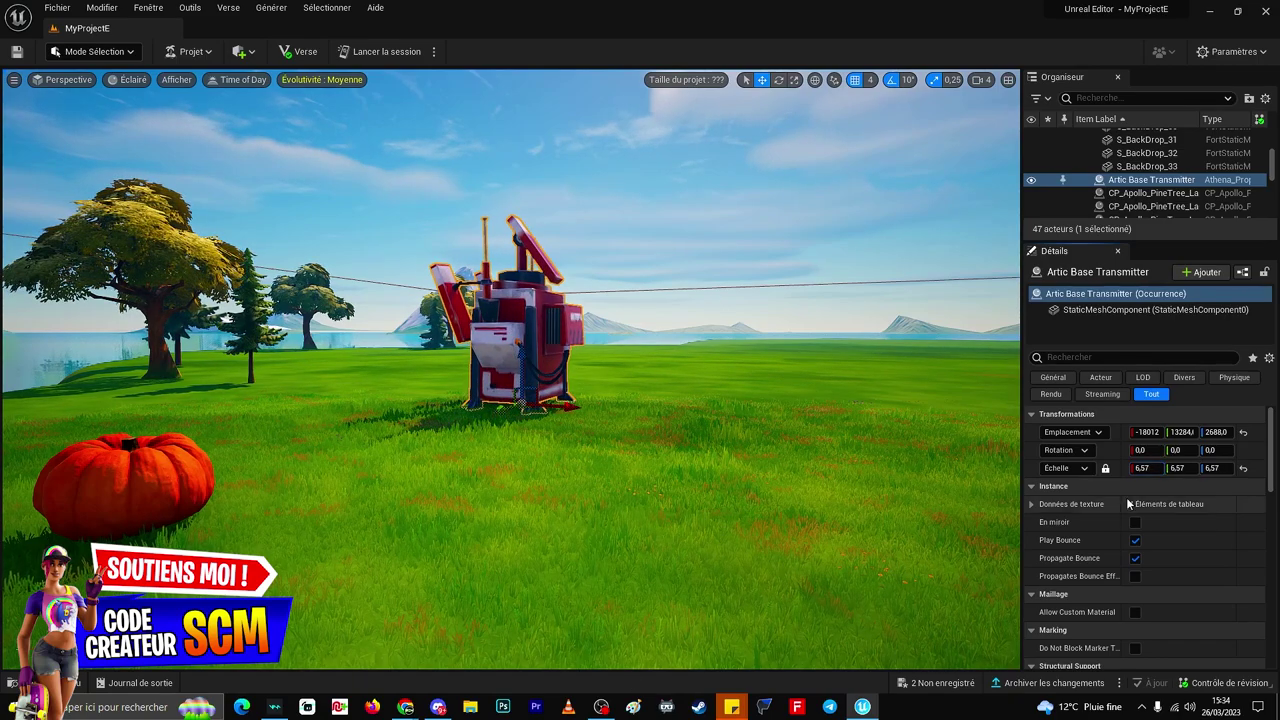
click(1140, 450)
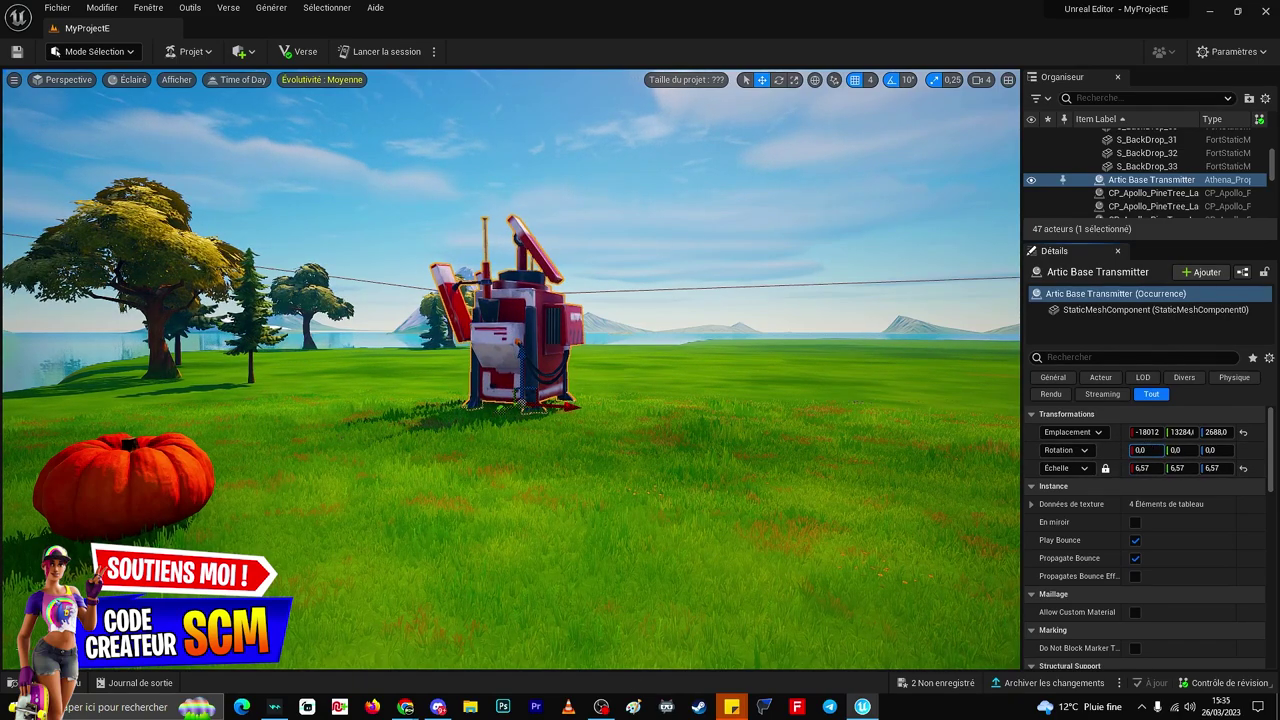
drag(1140, 450, 1132, 450)
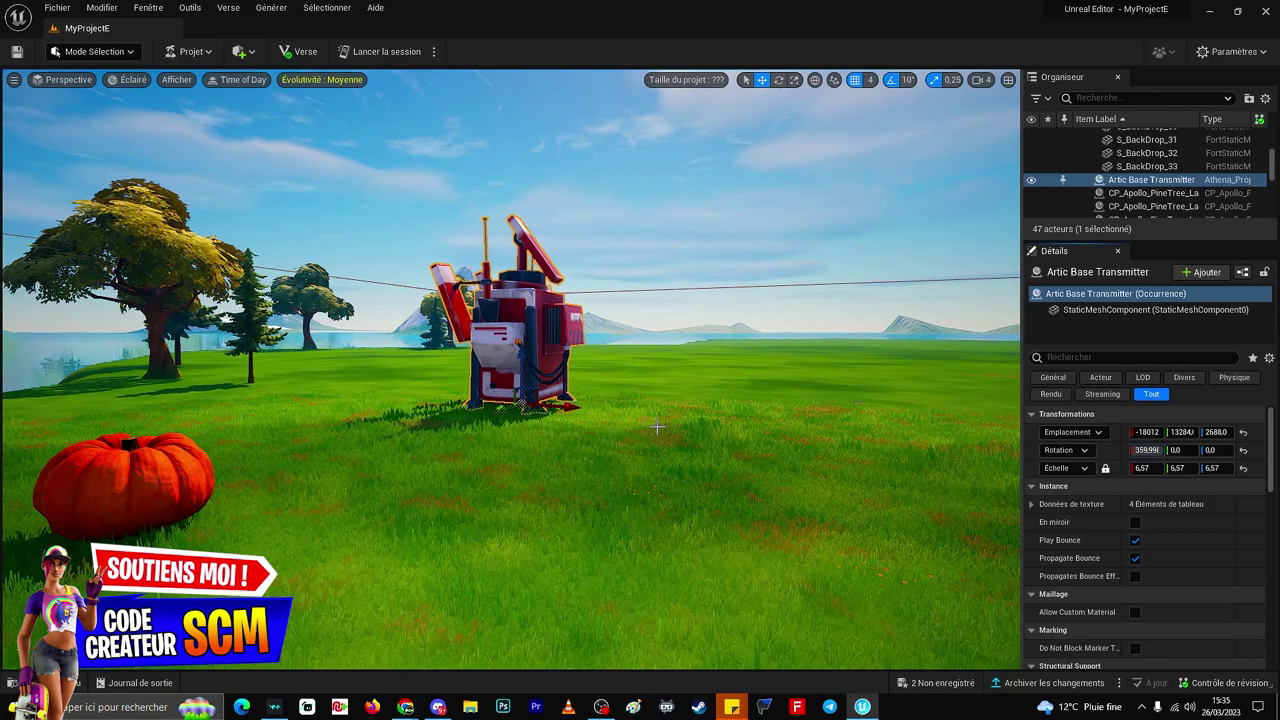
- Move the camera around the transmitter toward the open grass and mountains
click(513, 418)
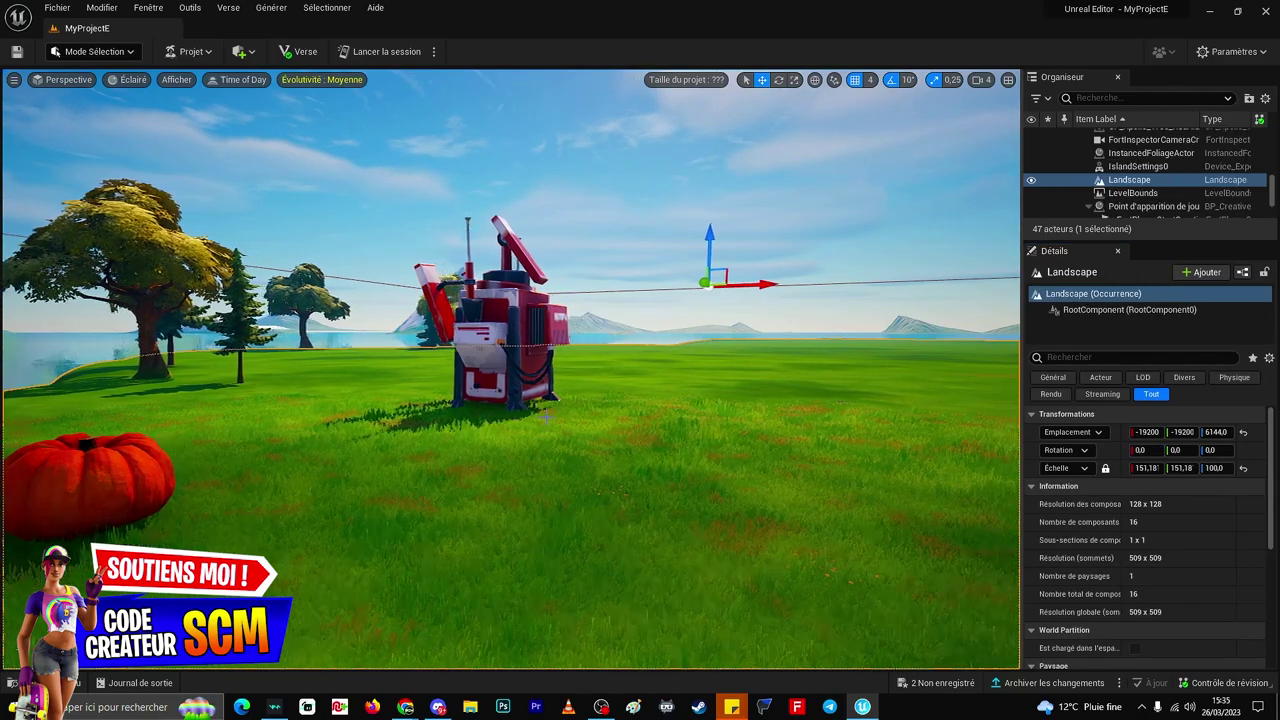
key(Up)
key(Right)
key(Right)
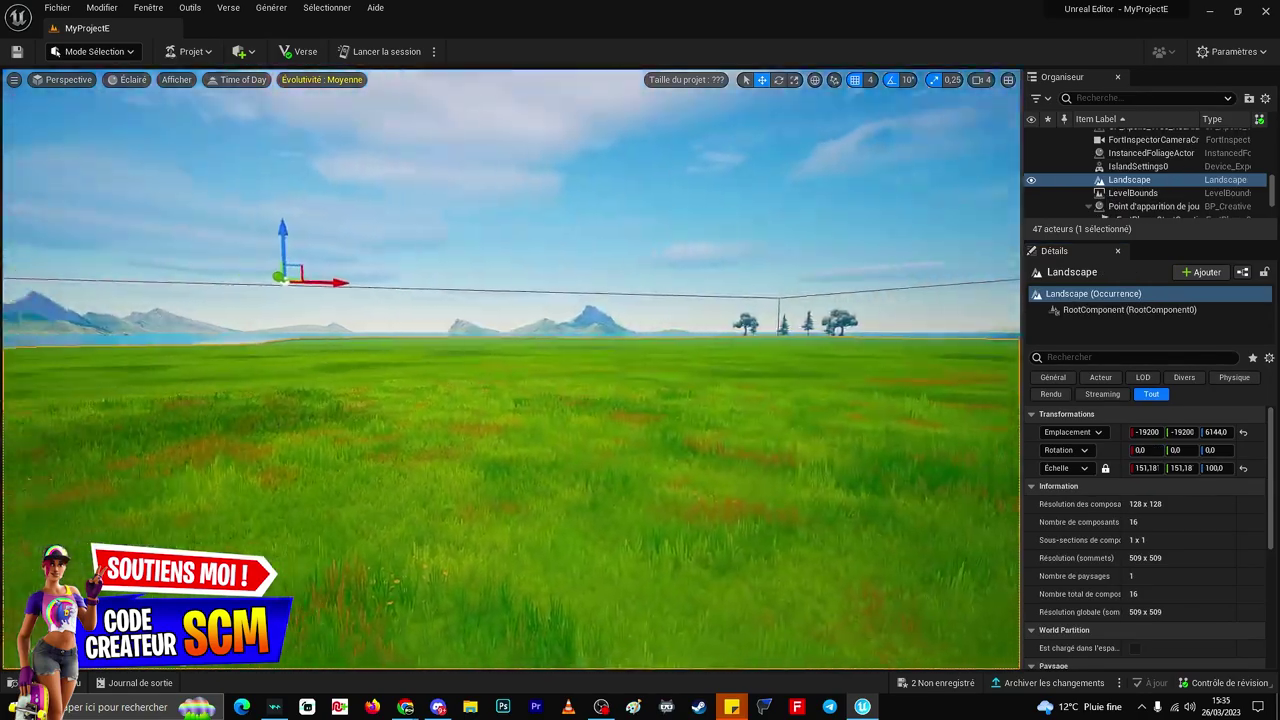
key(Down)
key(Left)
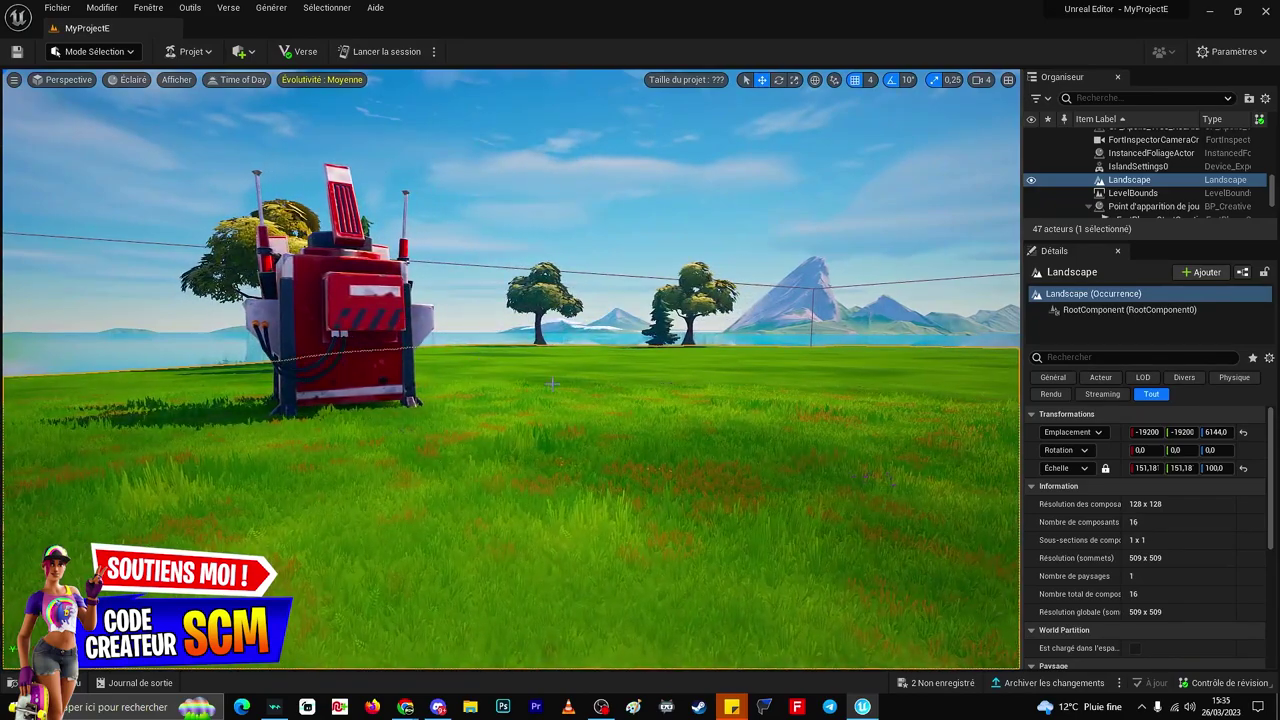
drag(258, 335, 641, 407)
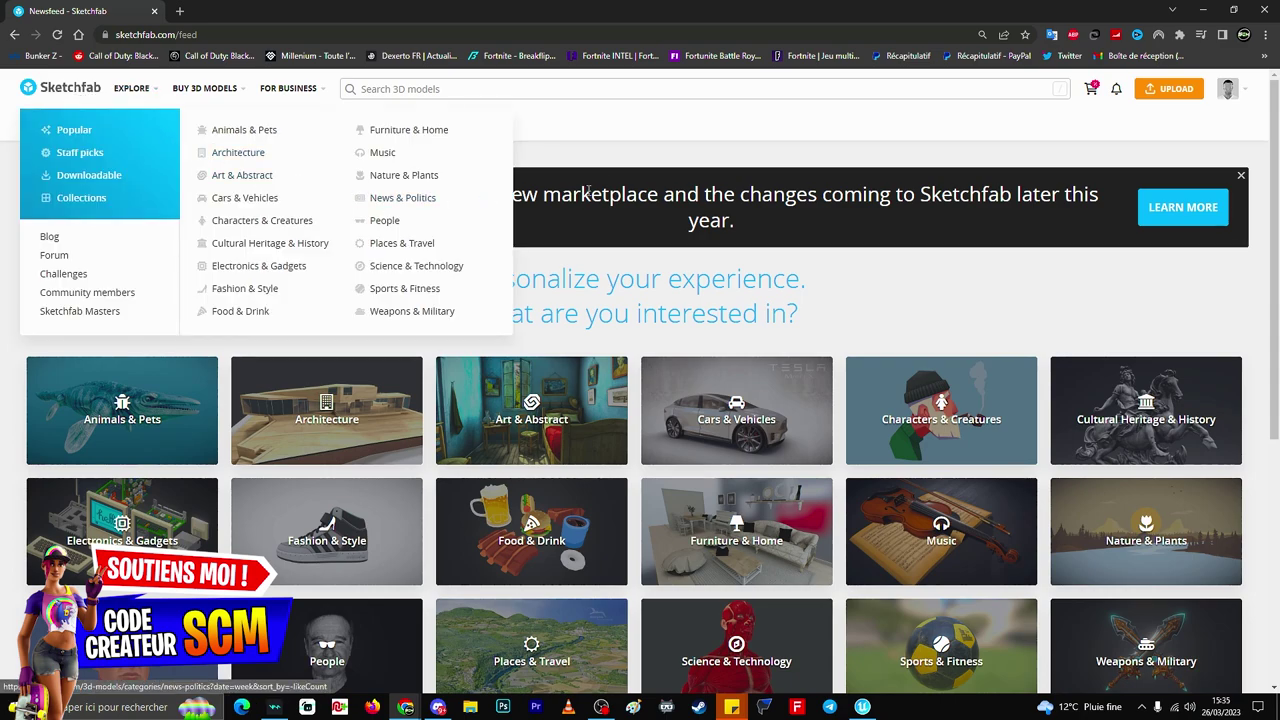
- Search Sketchfab's 3D models for 'one piece'
click(434, 88)
text(o)
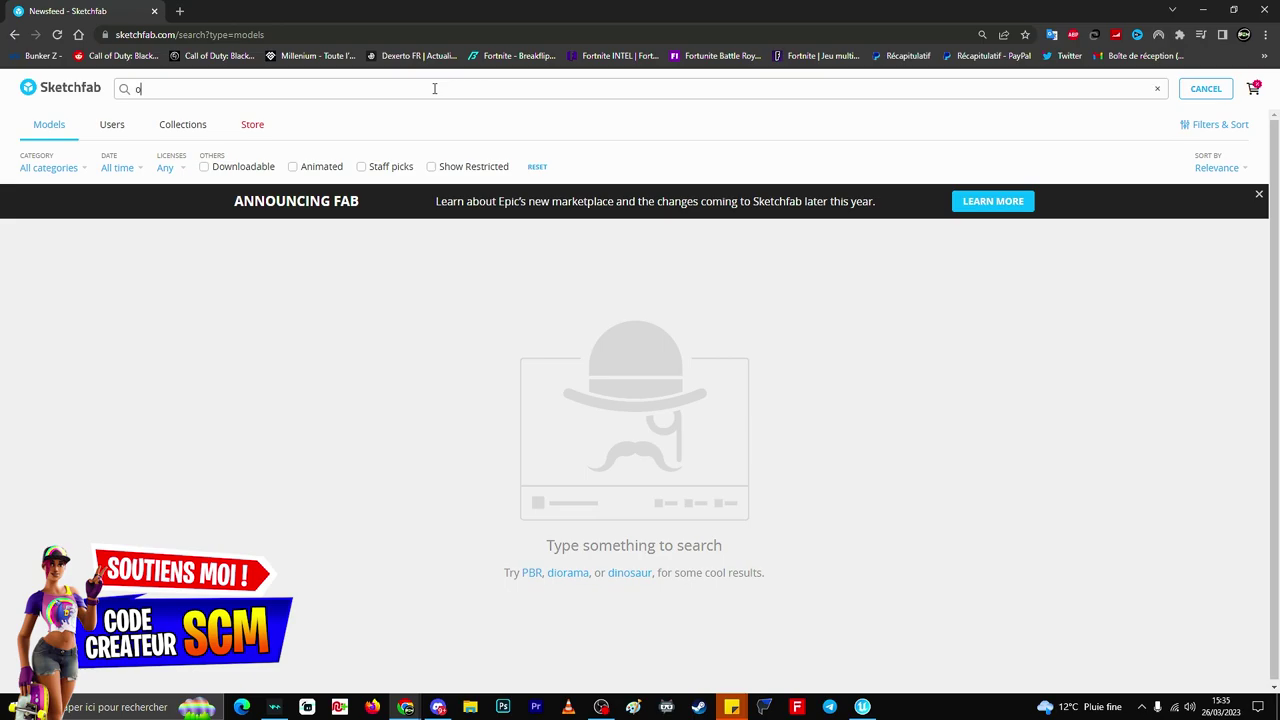
text(ne piece)
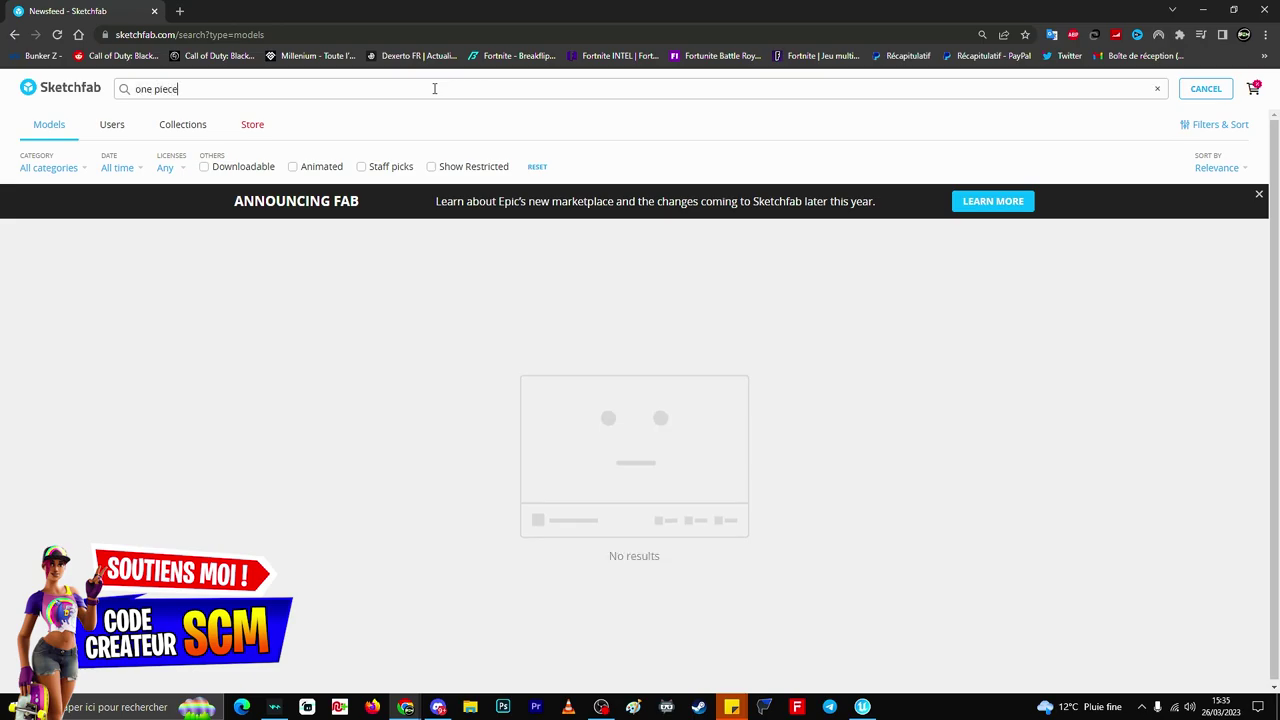
- Scroll through the search results down to the Mario (Mario Party 10) model
scroll(704, 400, down, 3)
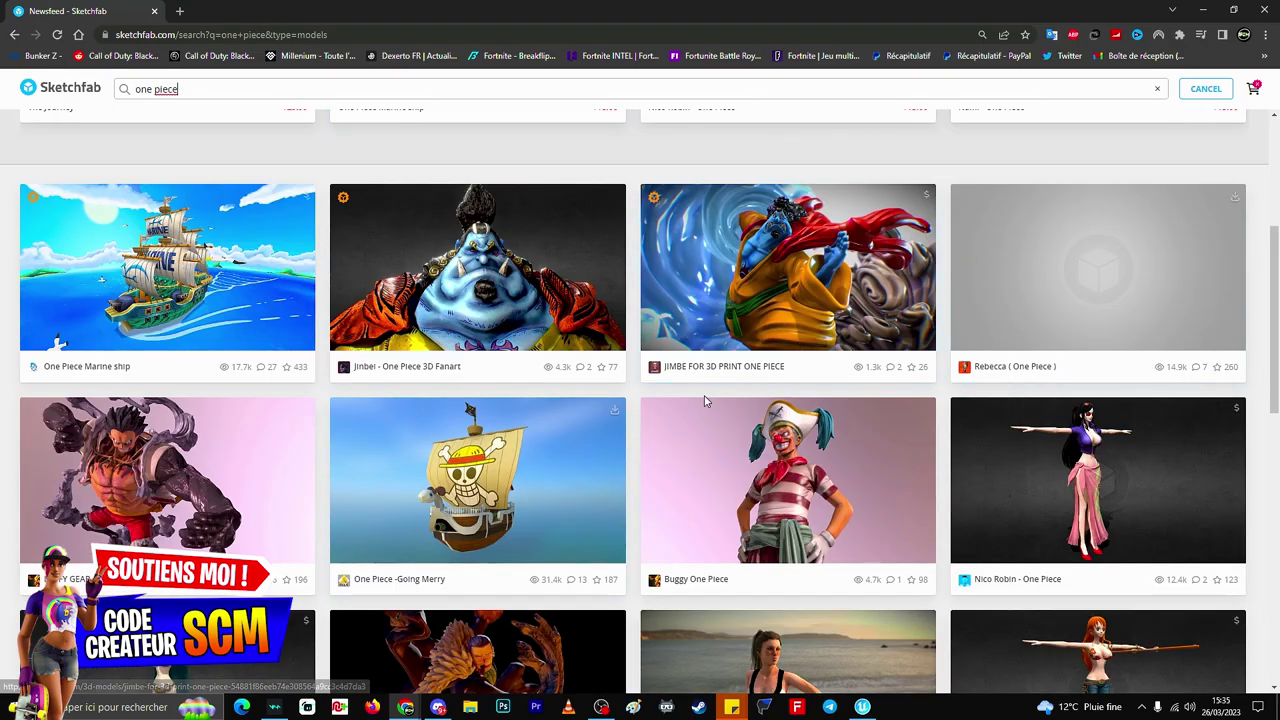
scroll(704, 400, down, 5)
scroll(820, 430, up, 4)
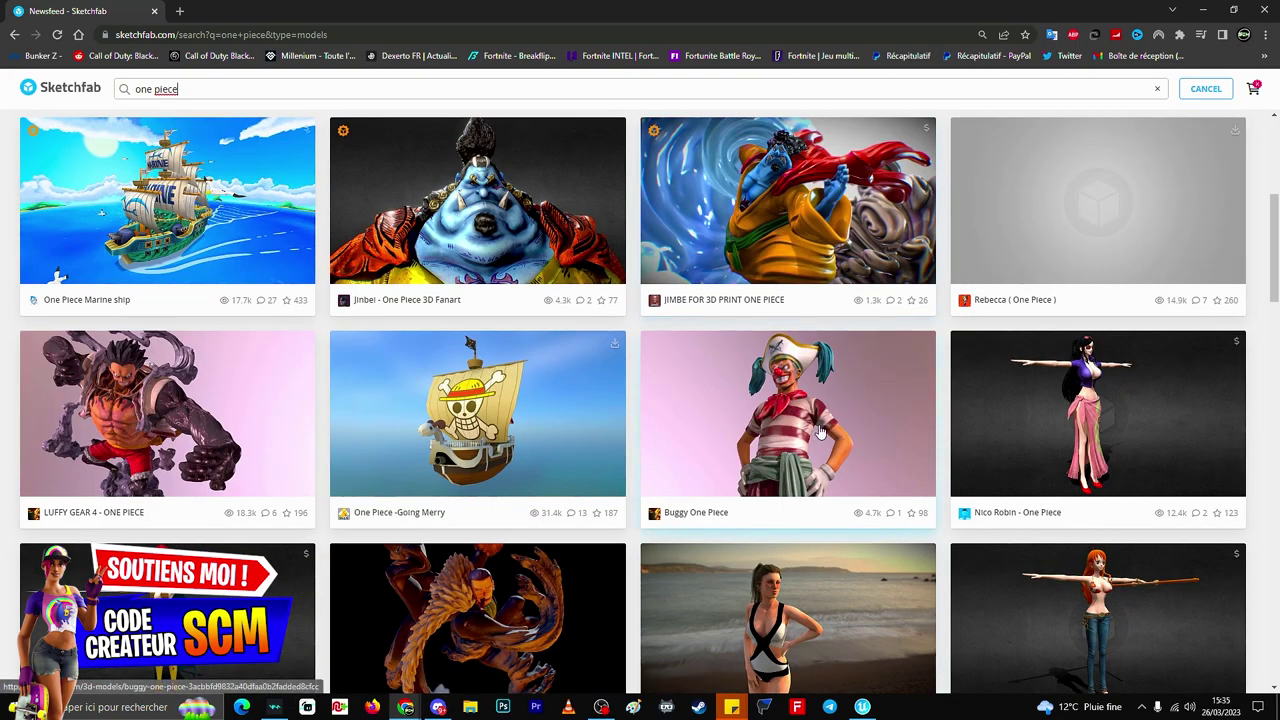
scroll(877, 400, down, 3)
scroll(1065, 263, up, 2)
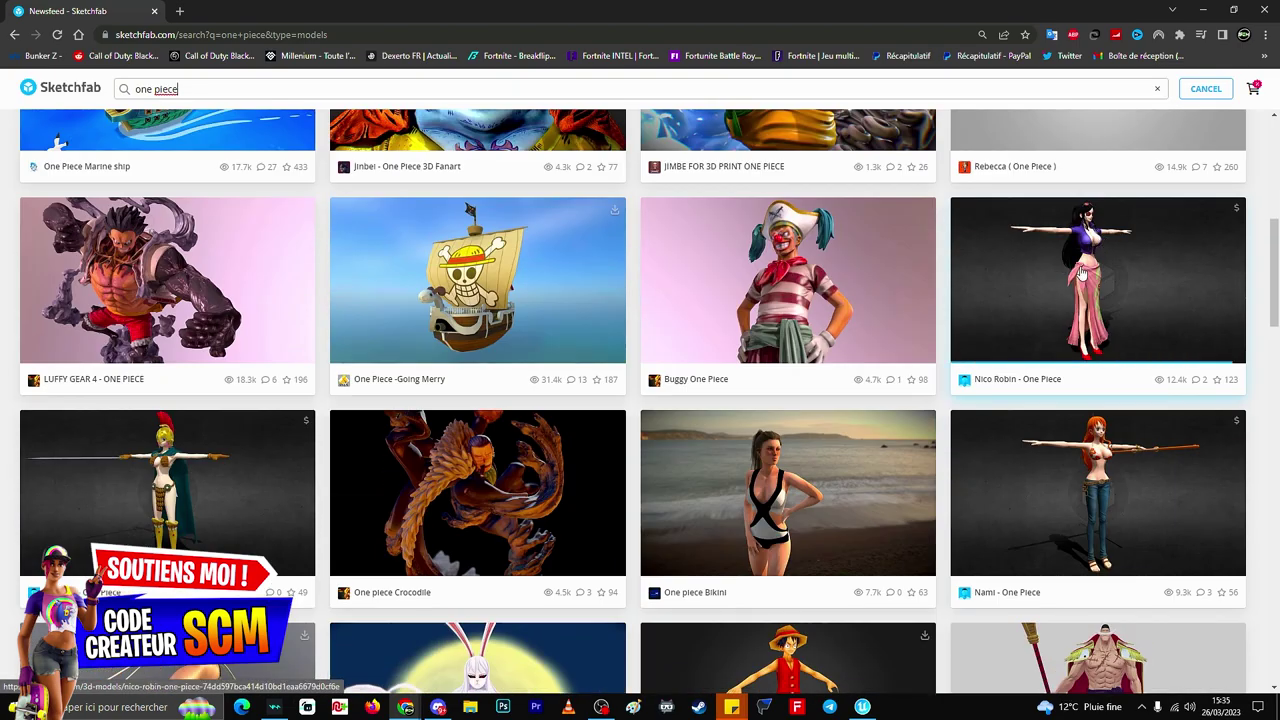
scroll(1123, 380, down, 4)
scroll(1000, 380, down, 3)
scroll(855, 382, down, 1)
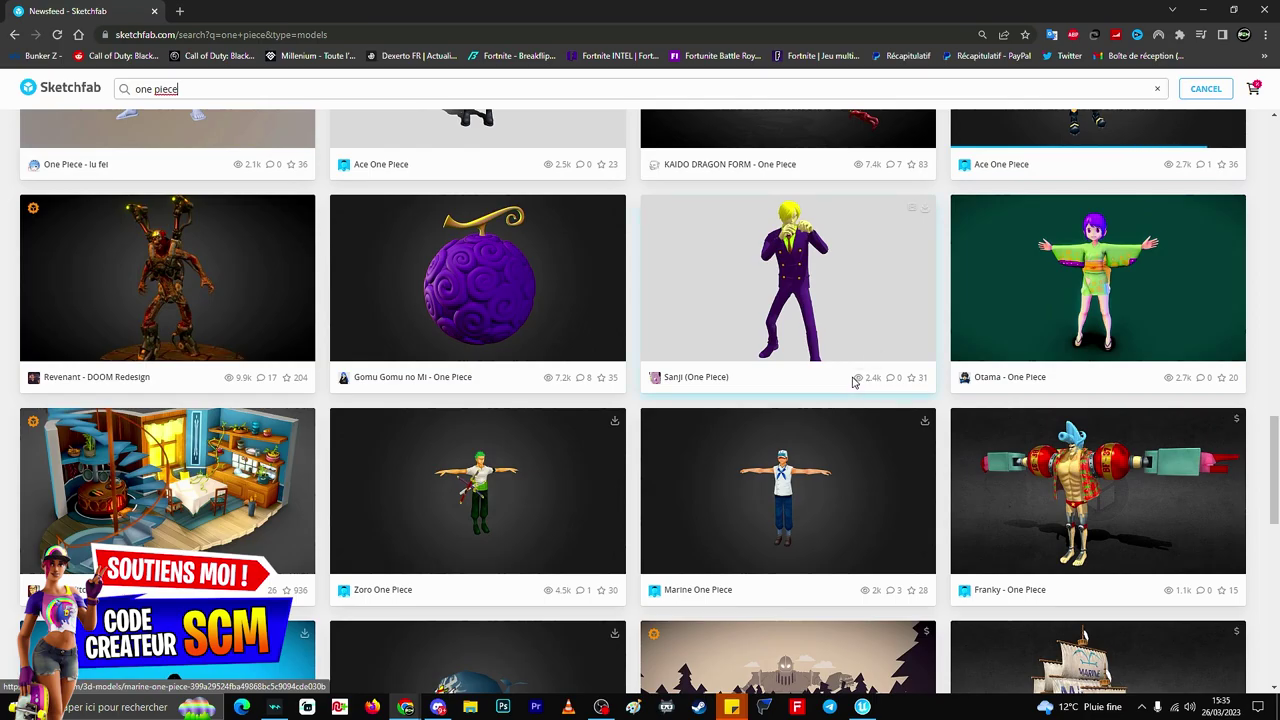
scroll(855, 382, down, 5)
scroll(855, 382, down, 2)
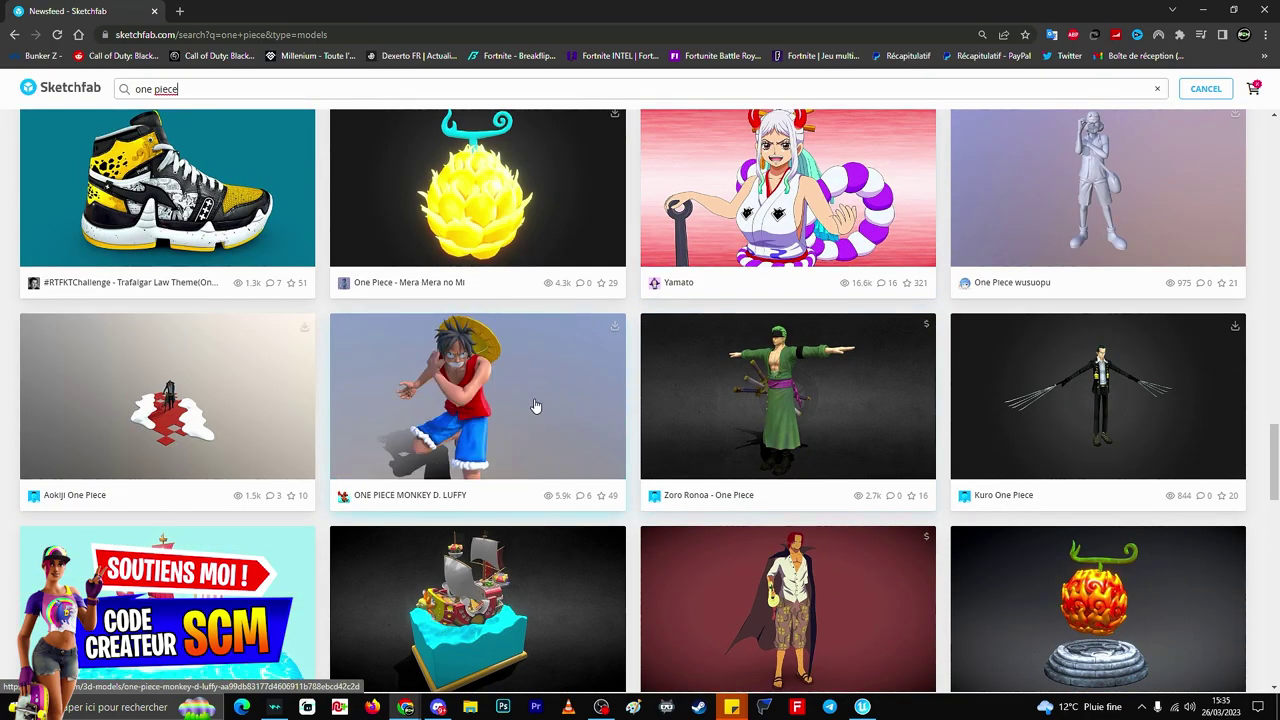
scroll(536, 405, up, 4)
scroll(540, 408, up, 4)
scroll(545, 412, up, 4)
scroll(550, 417, up, 3)
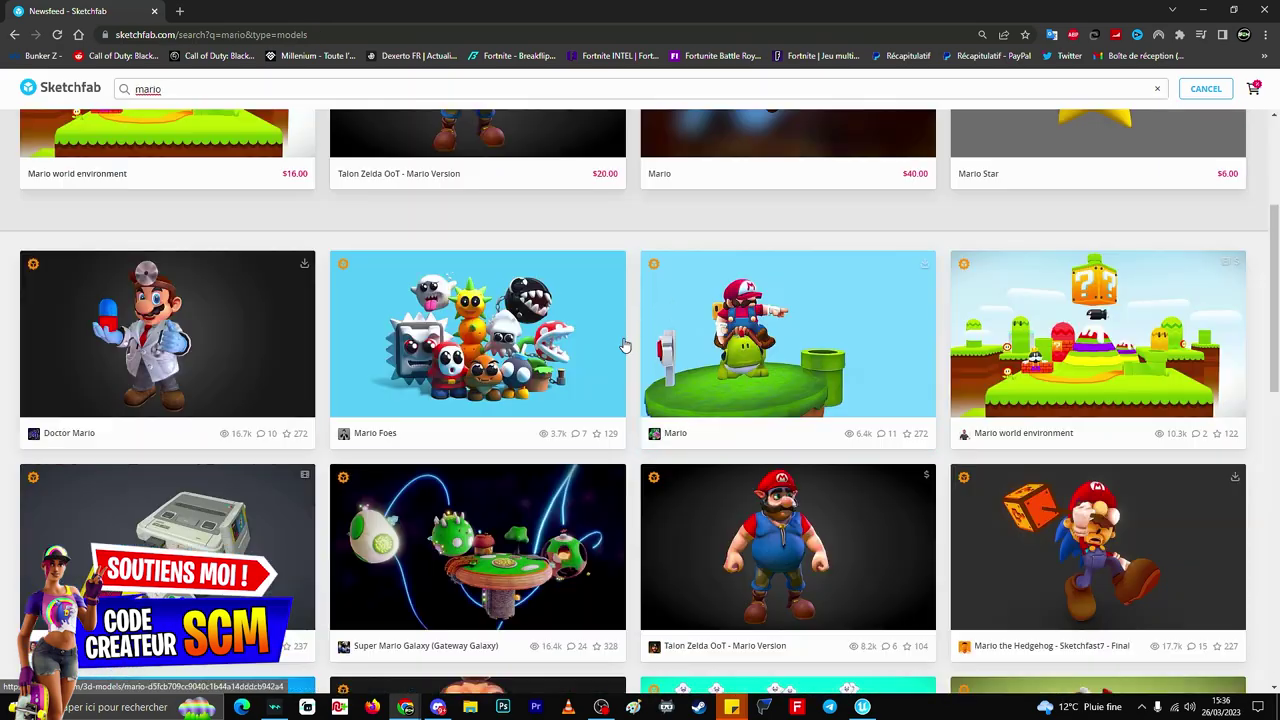
scroll(618, 344, down, 4)
scroll(614, 344, down, 3)
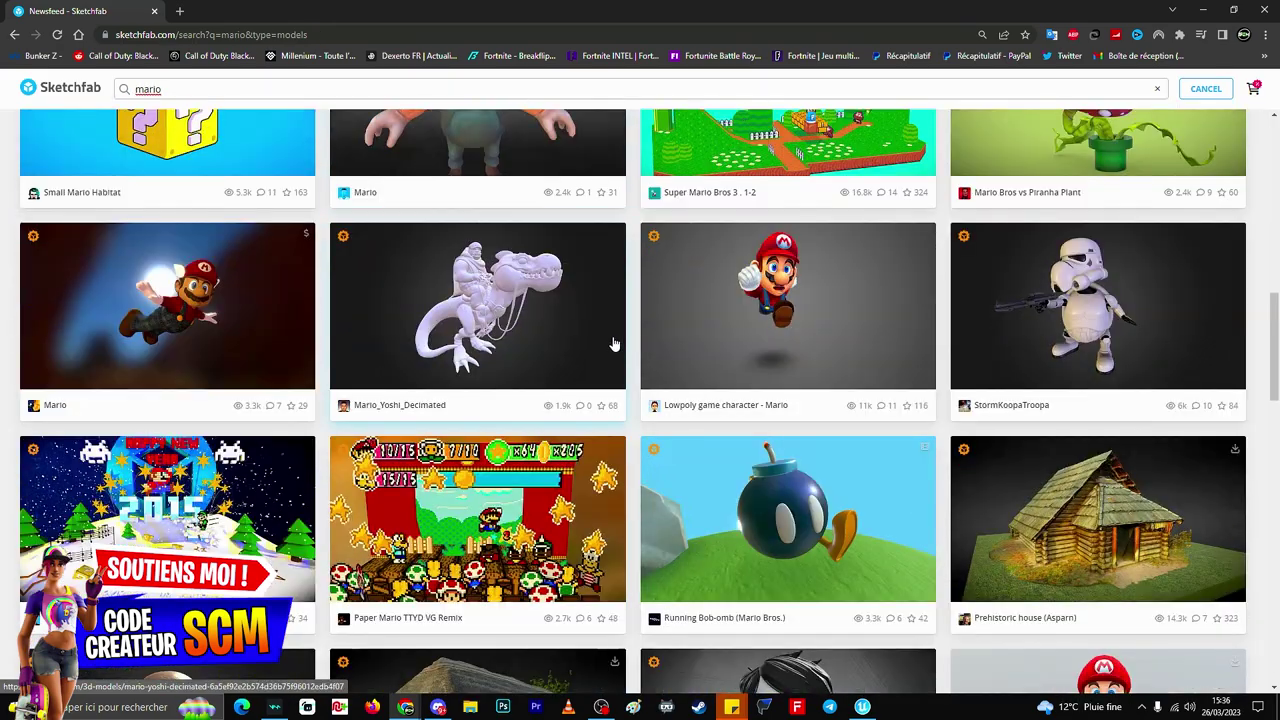
scroll(614, 344, down, 3)
scroll(600, 335, down, 3)
scroll(630, 330, down, 3)
scroll(800, 360, up, 5)
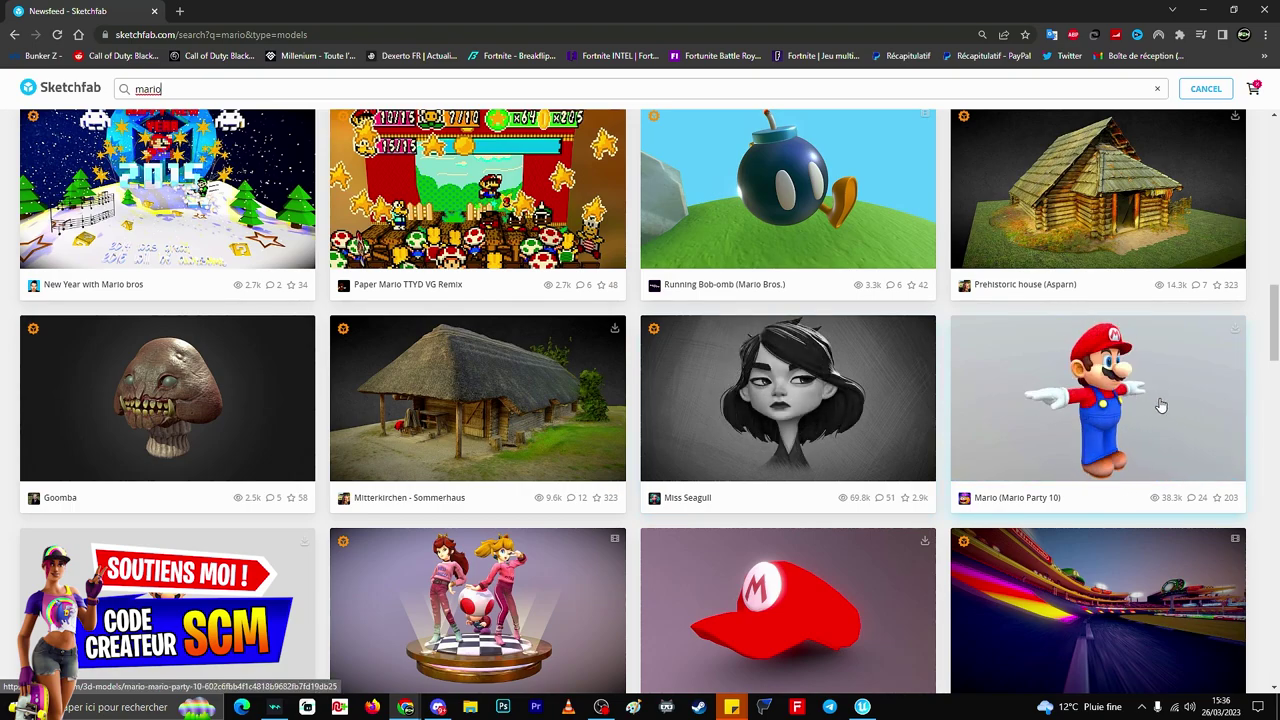
- Request the GLB download of Mario (Mario Party 10), dismiss the save dialog, and return to UEFN
click(1236, 334)
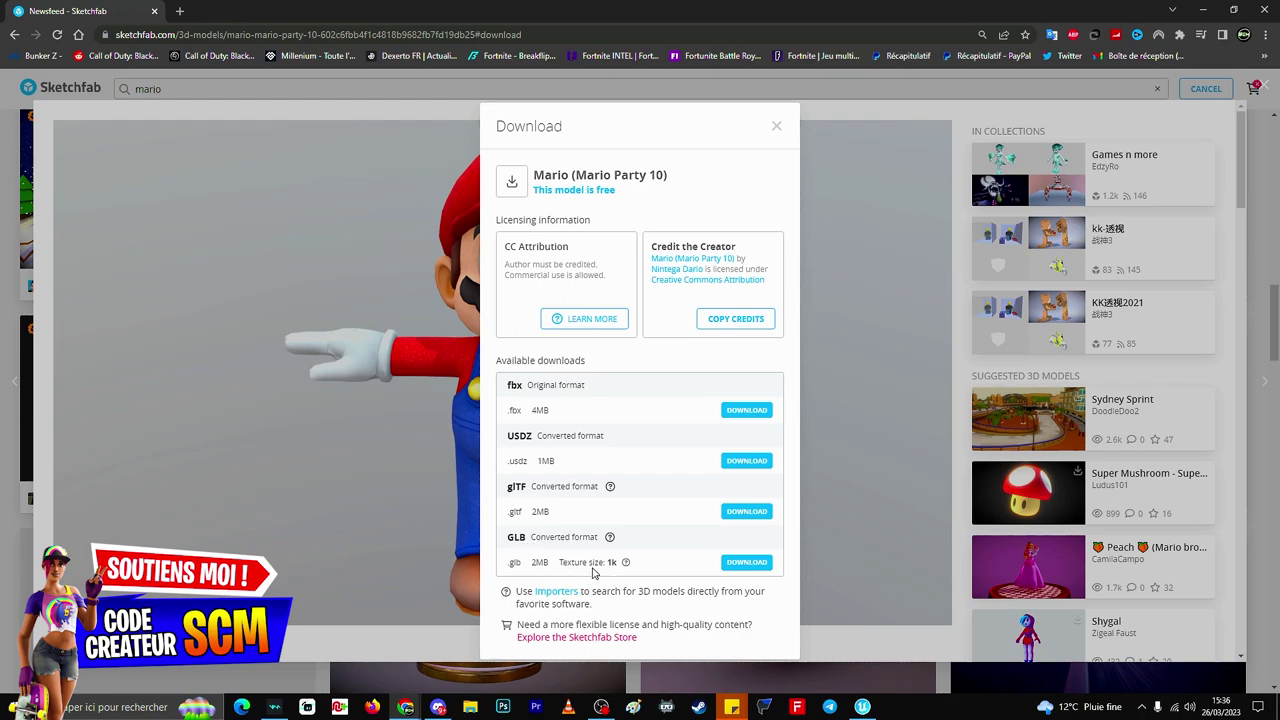
click(698, 553)
click(749, 565)
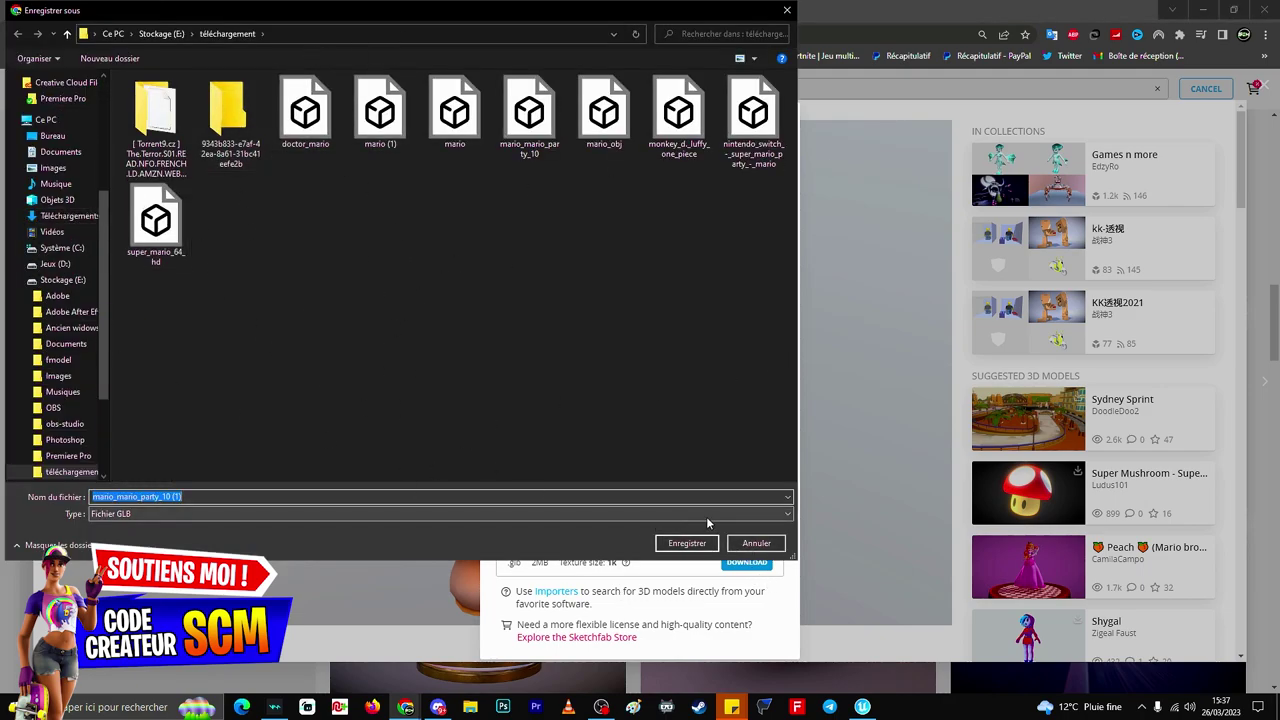
click(756, 543)
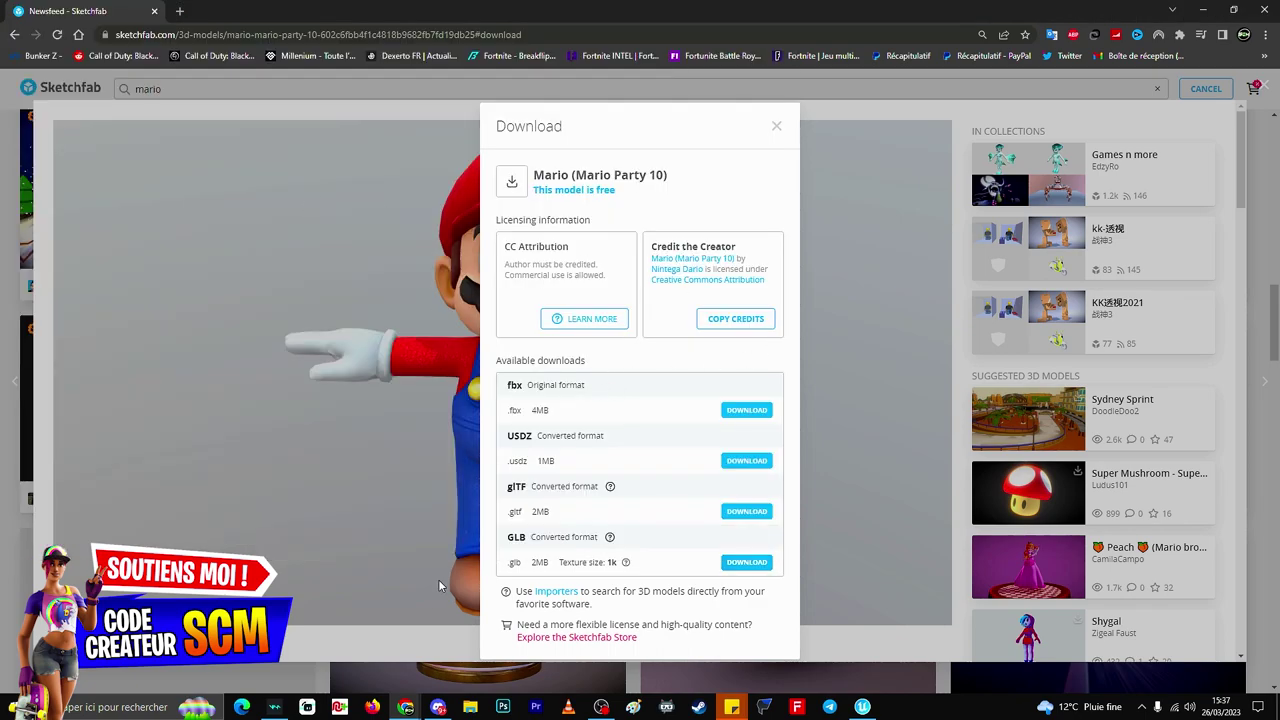
click(862, 707)
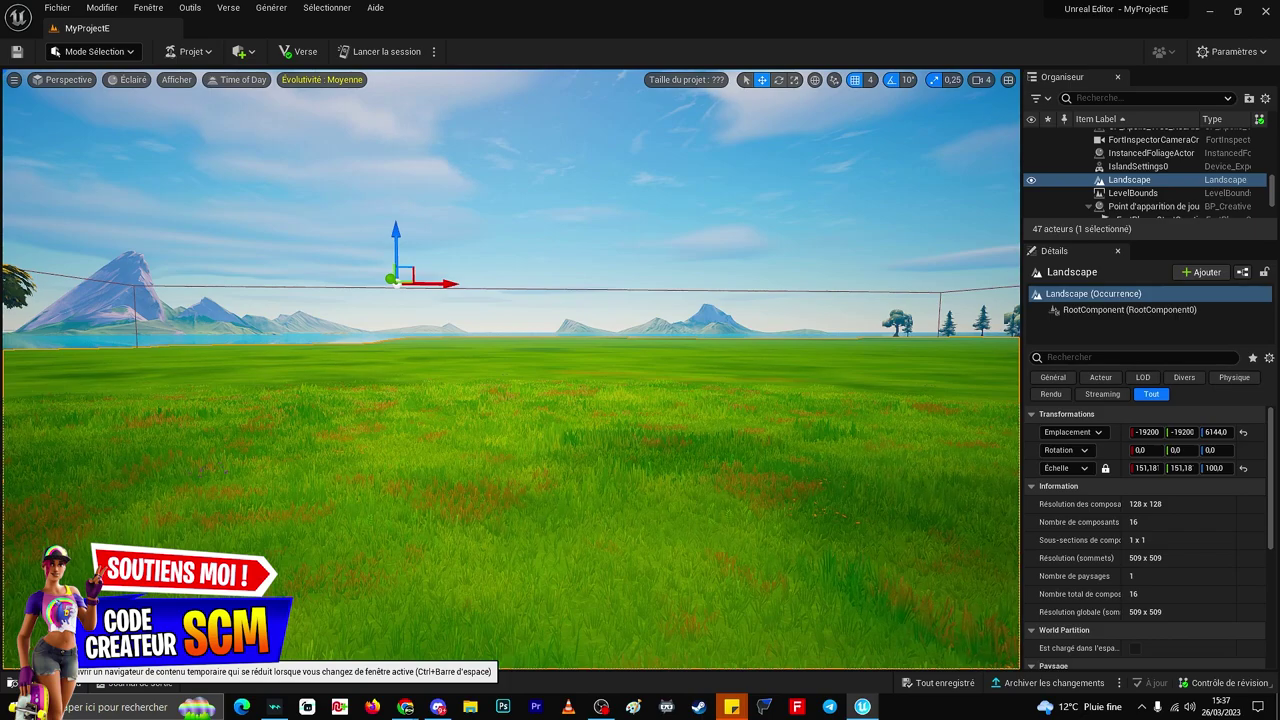
- Go to the MyProjectE content and delete the old a3d folder
click(40, 682)
click(70, 544)
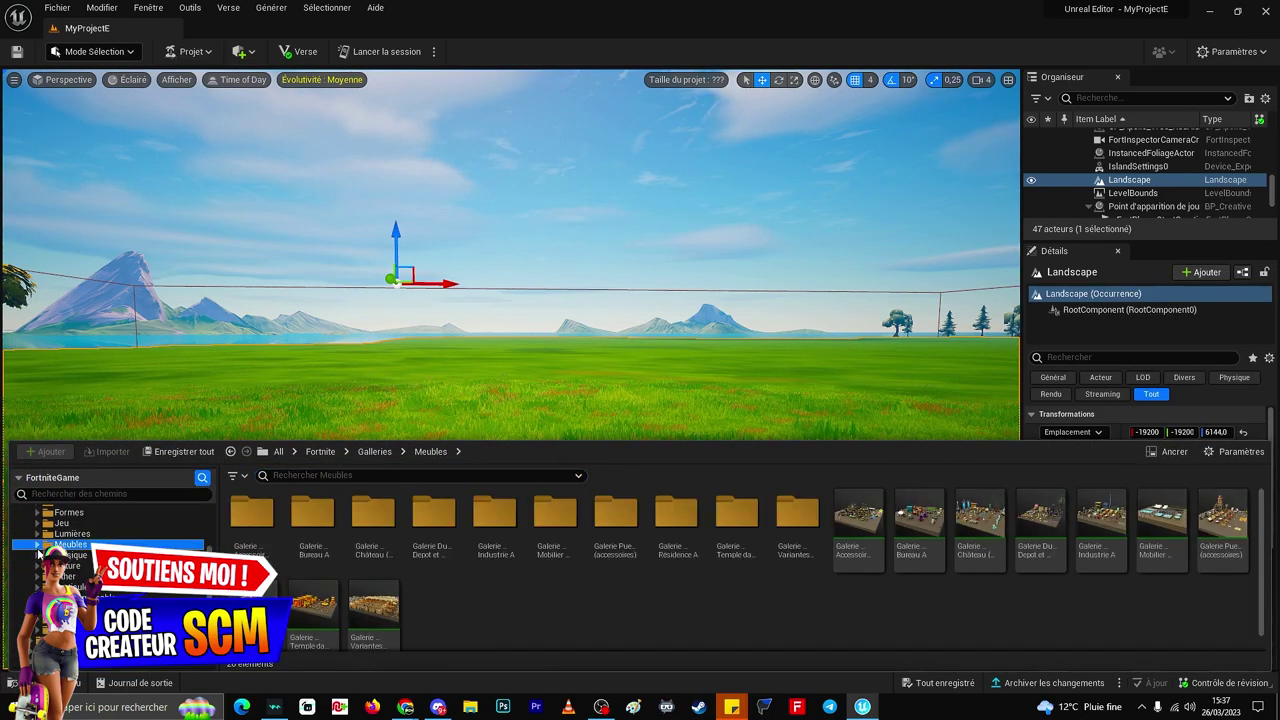
click(60, 544)
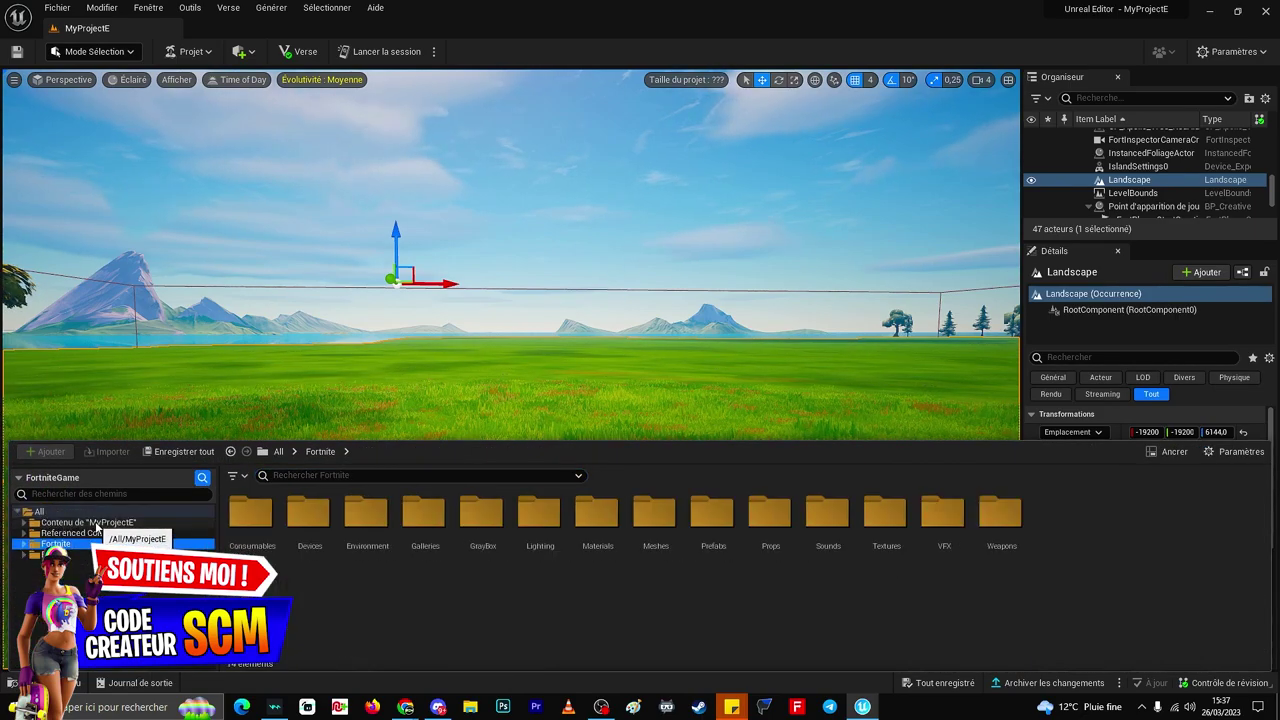
click(111, 525)
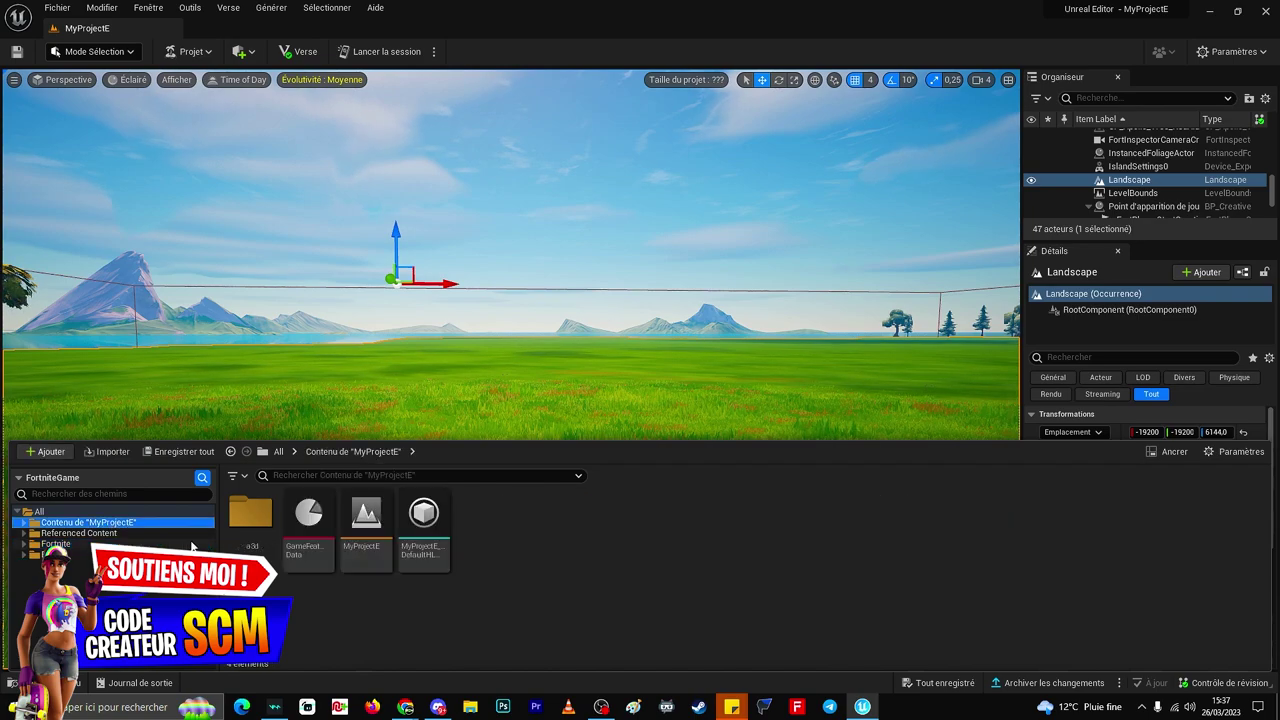
right_click(250, 515)
click(286, 463)
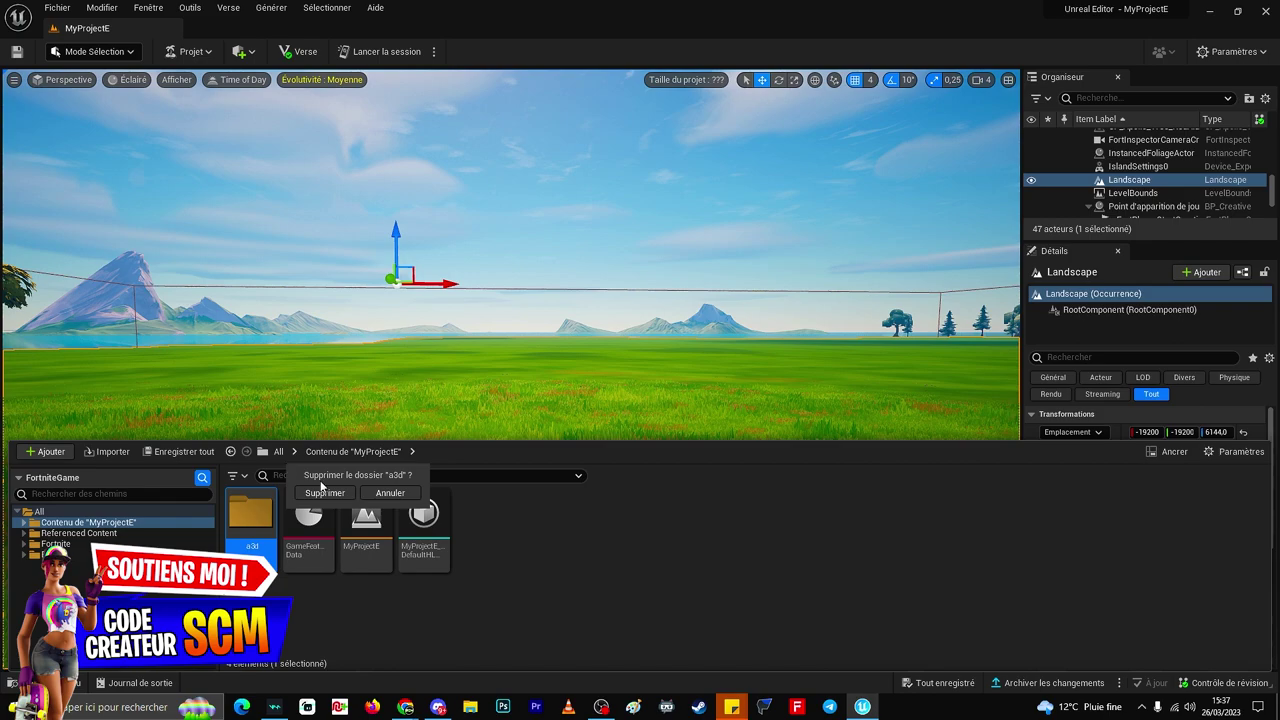
click(325, 492)
- Create a new folder named a3d and open it
right_click(429, 516)
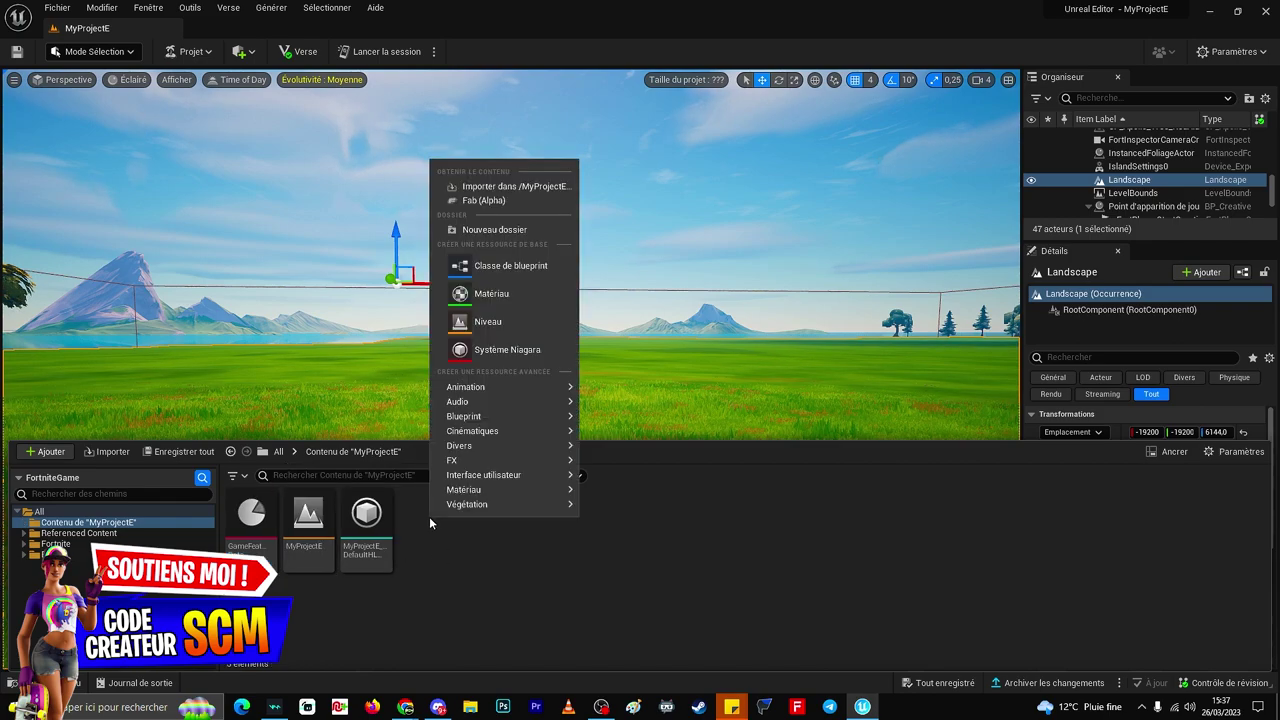
click(478, 237)
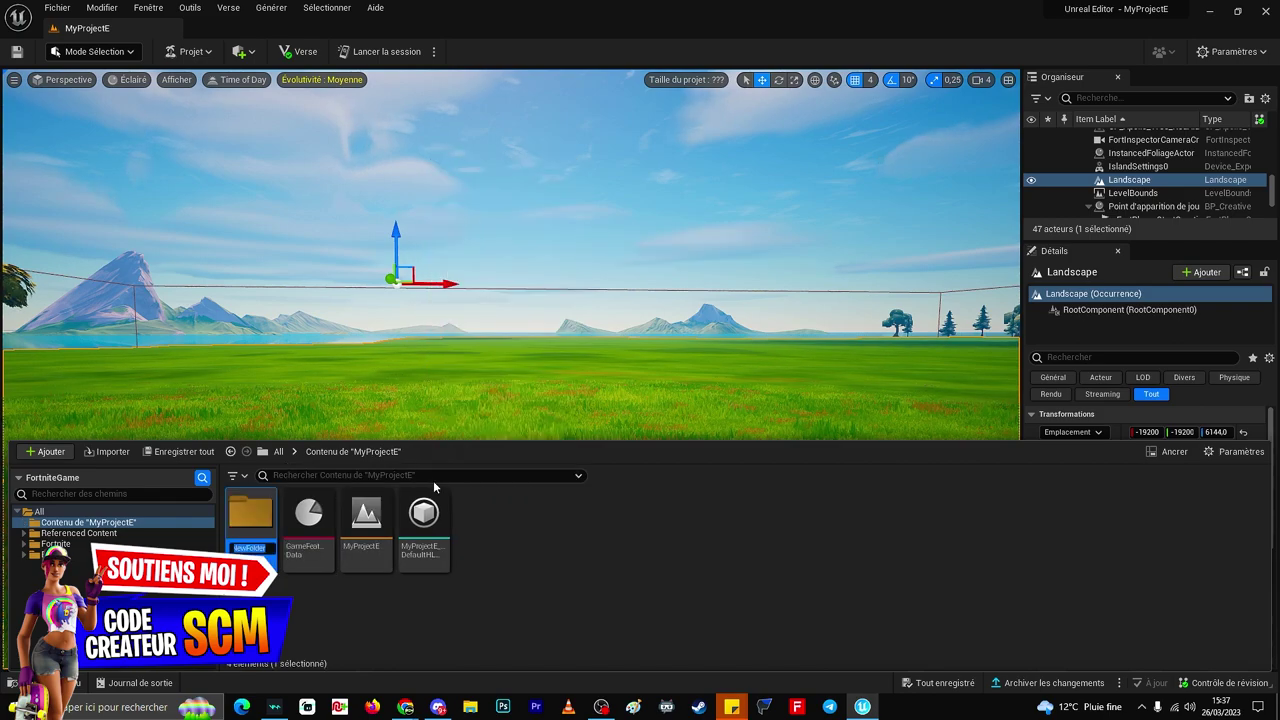
text(a3d)
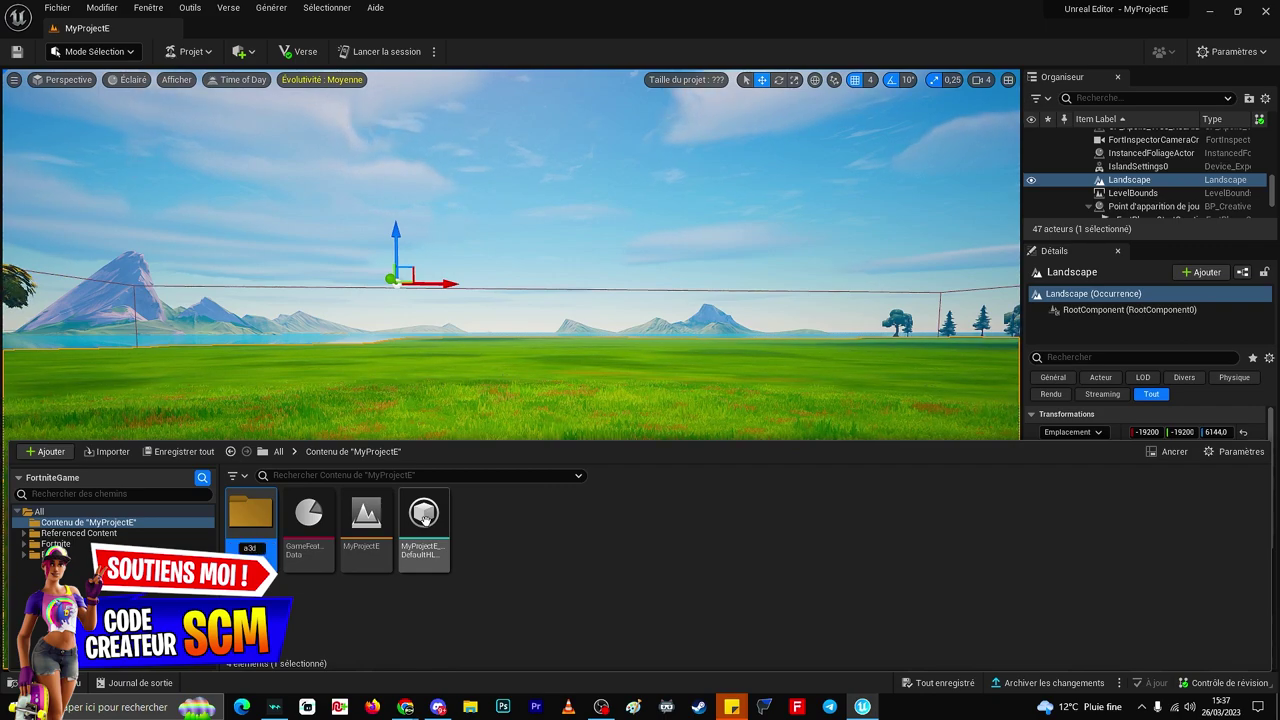
key(Return)
double_click(257, 540)
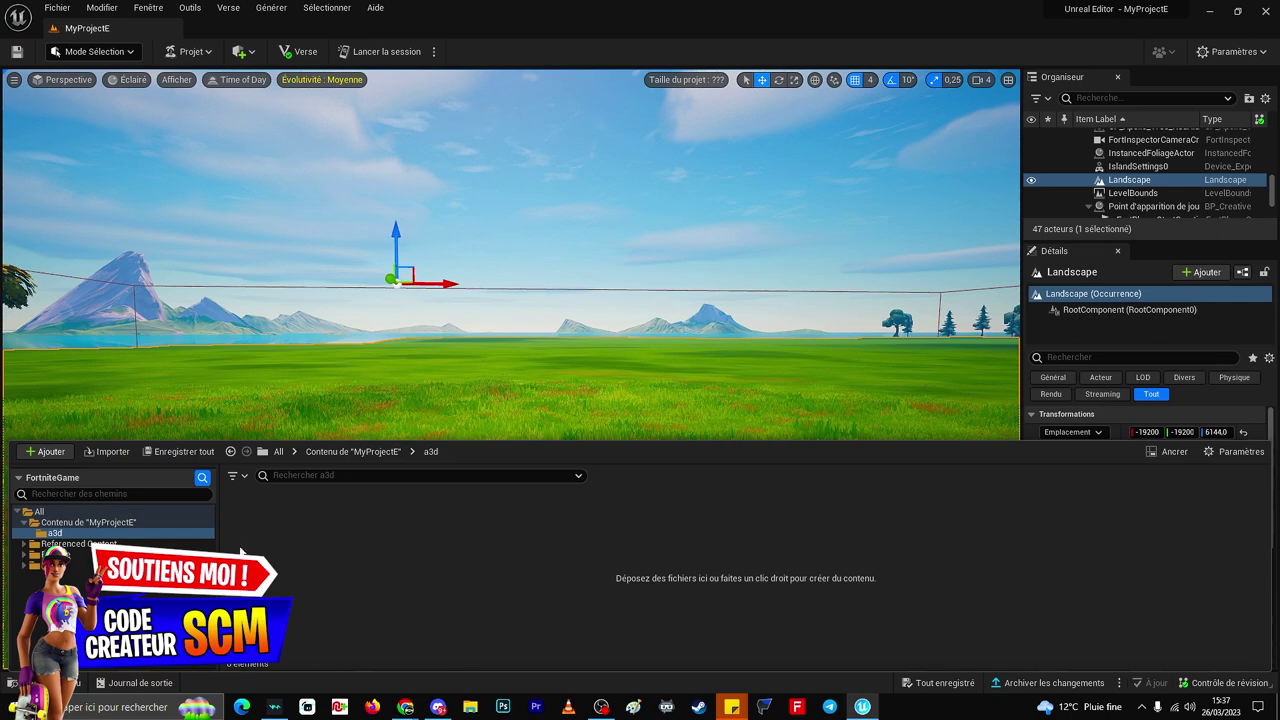
- Import super_mario_64_hd.glb into a3d with the default import settings
click(112, 455)
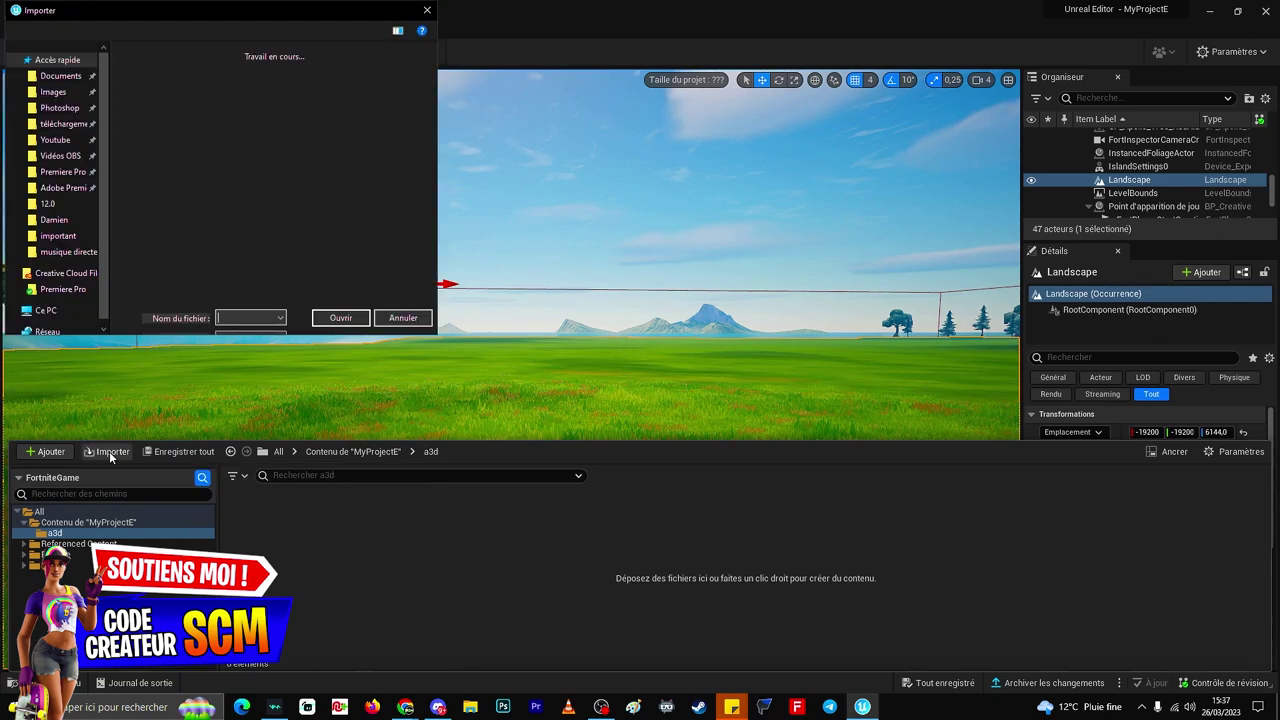
scroll(238, 241, down, 1)
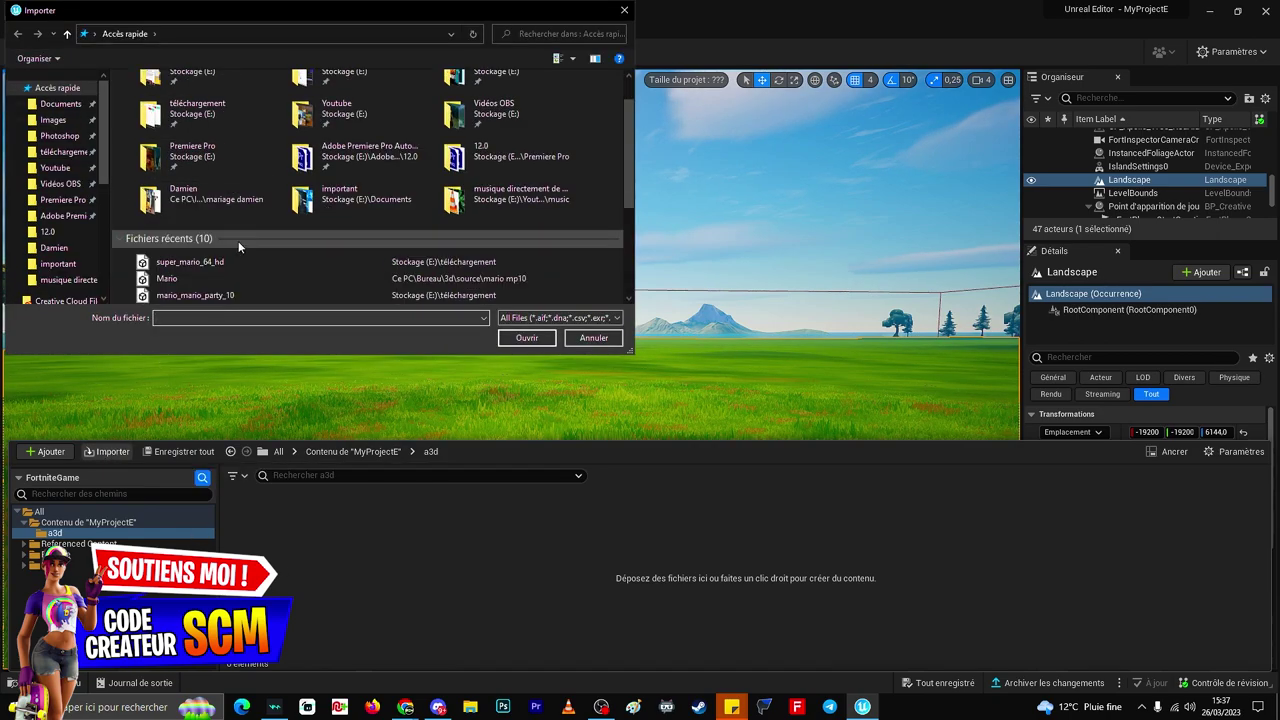
double_click(200, 263)
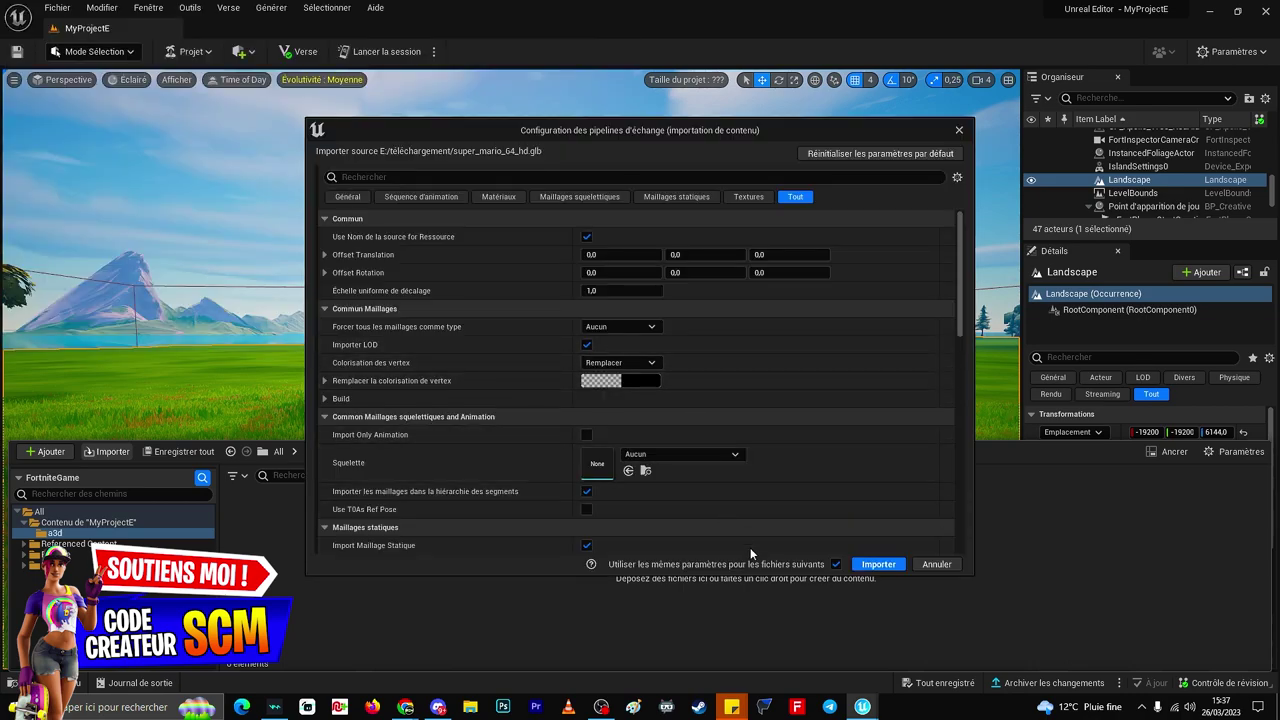
click(877, 564)
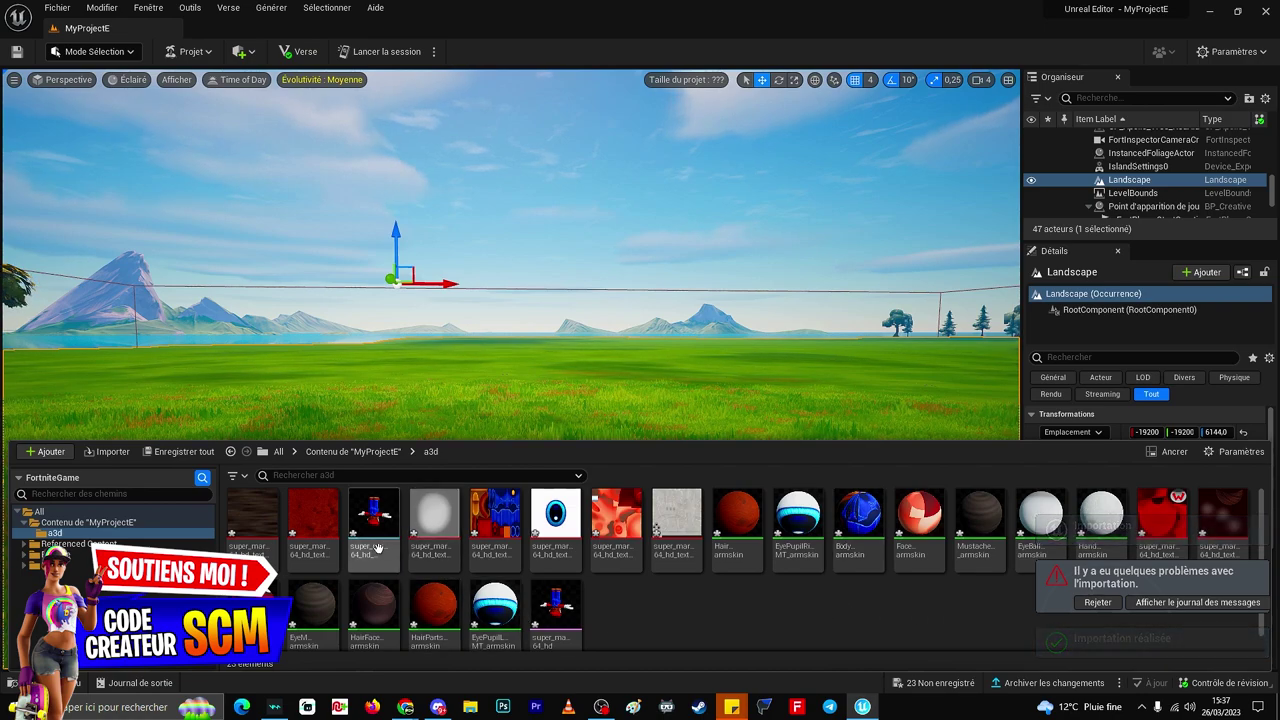
mouse_move(362, 557)
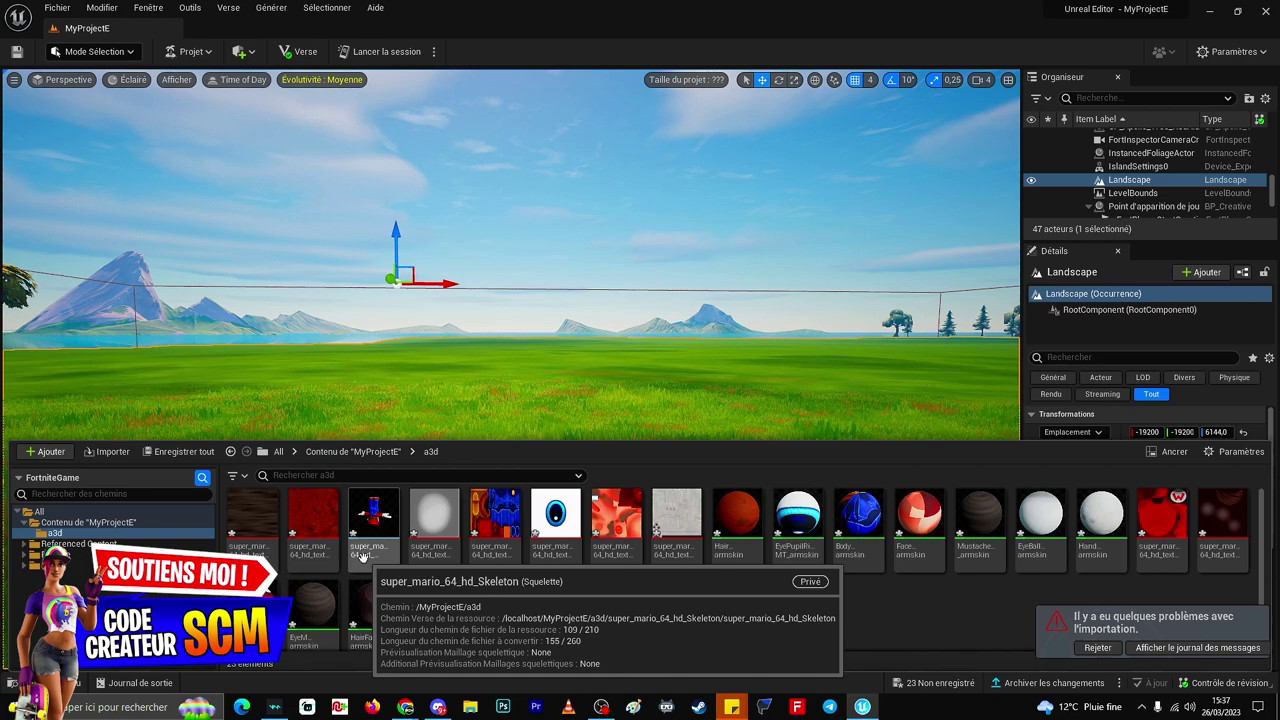
mouse_move(554, 622)
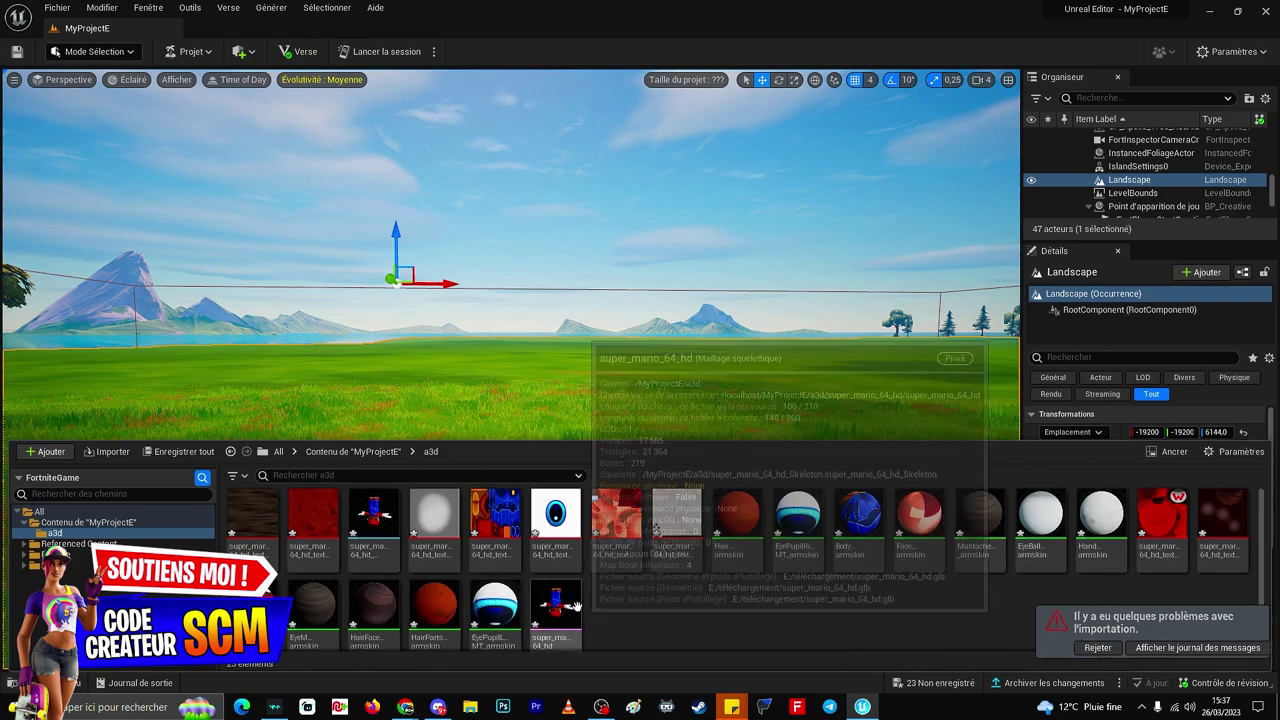
- Drop the super_mario_64_hd model into the field and shrink its scale to 0.1
click(519, 400)
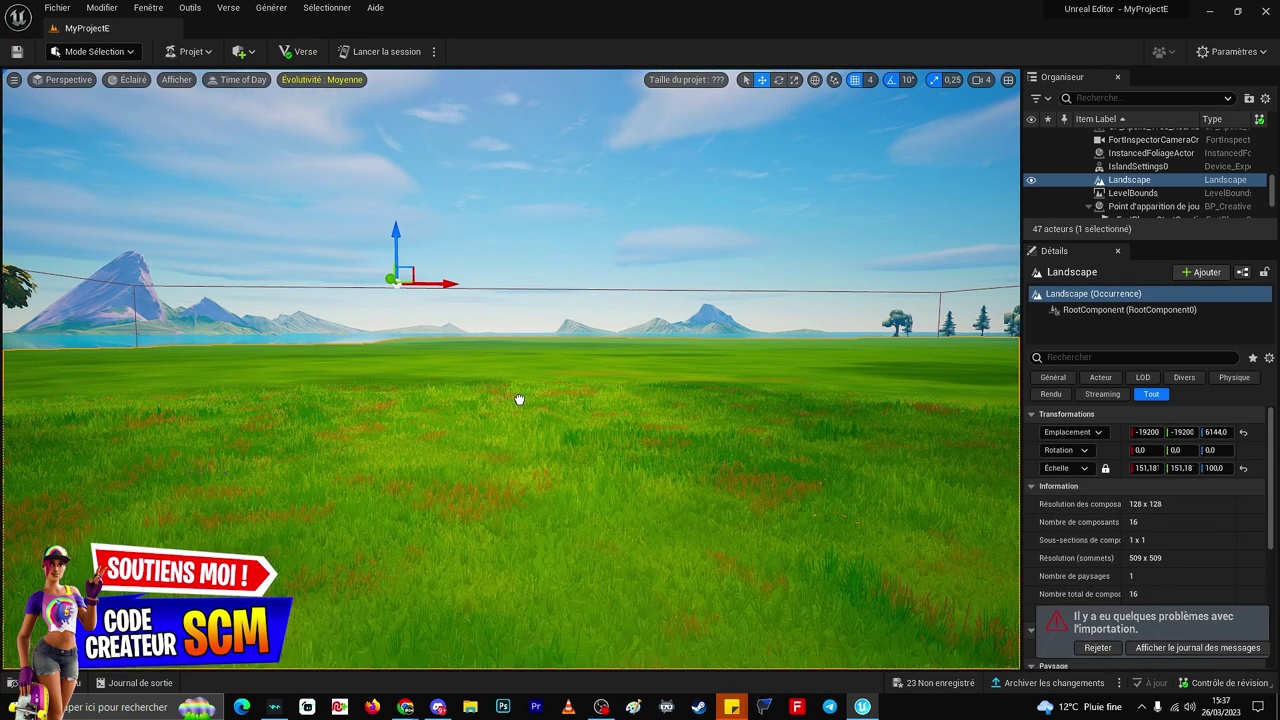
drag(510, 416, 513, 415)
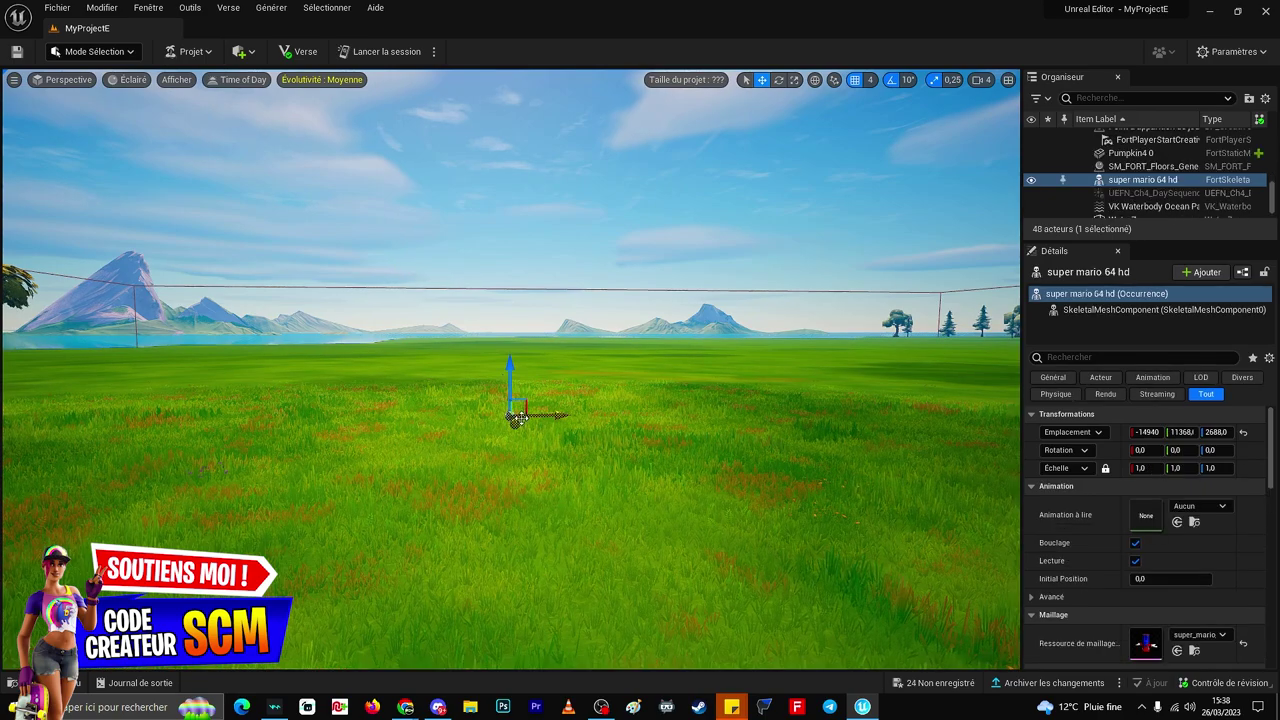
drag(1136, 468, 1196, 468)
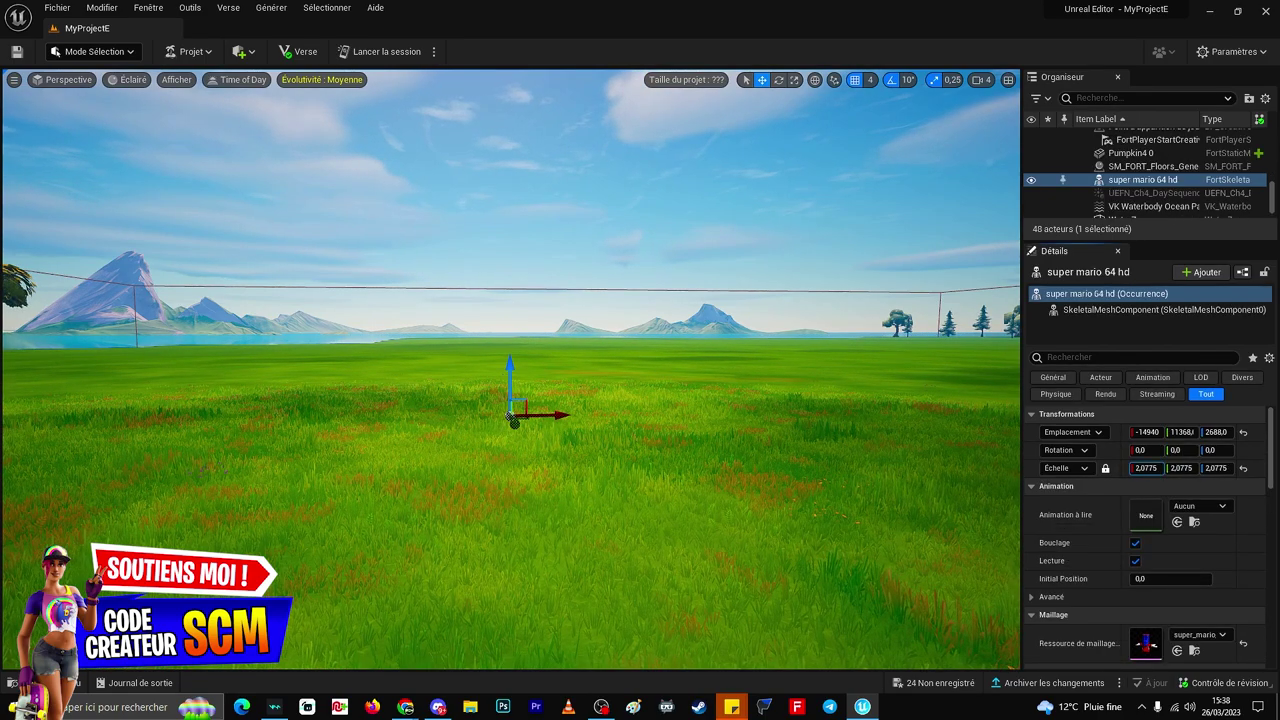
drag(1196, 468, 1150, 468)
right_drag(858, 486, 878, 486)
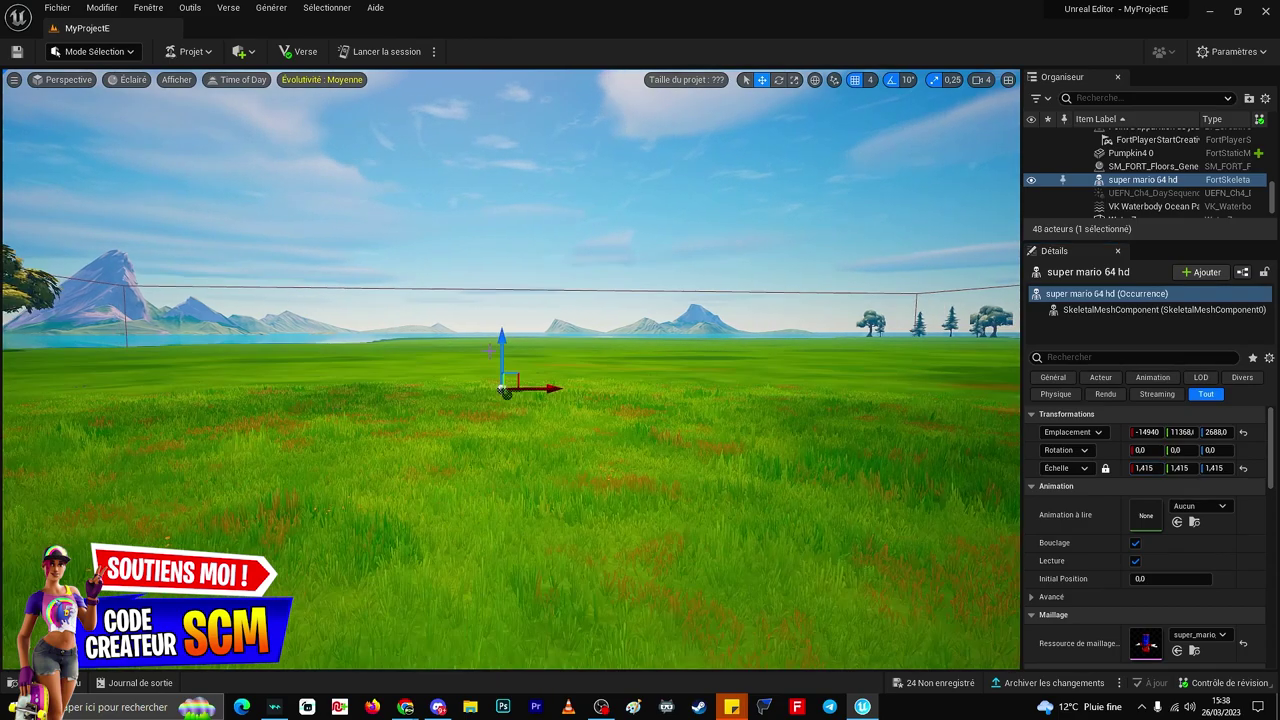
drag(499, 380, 535, 70)
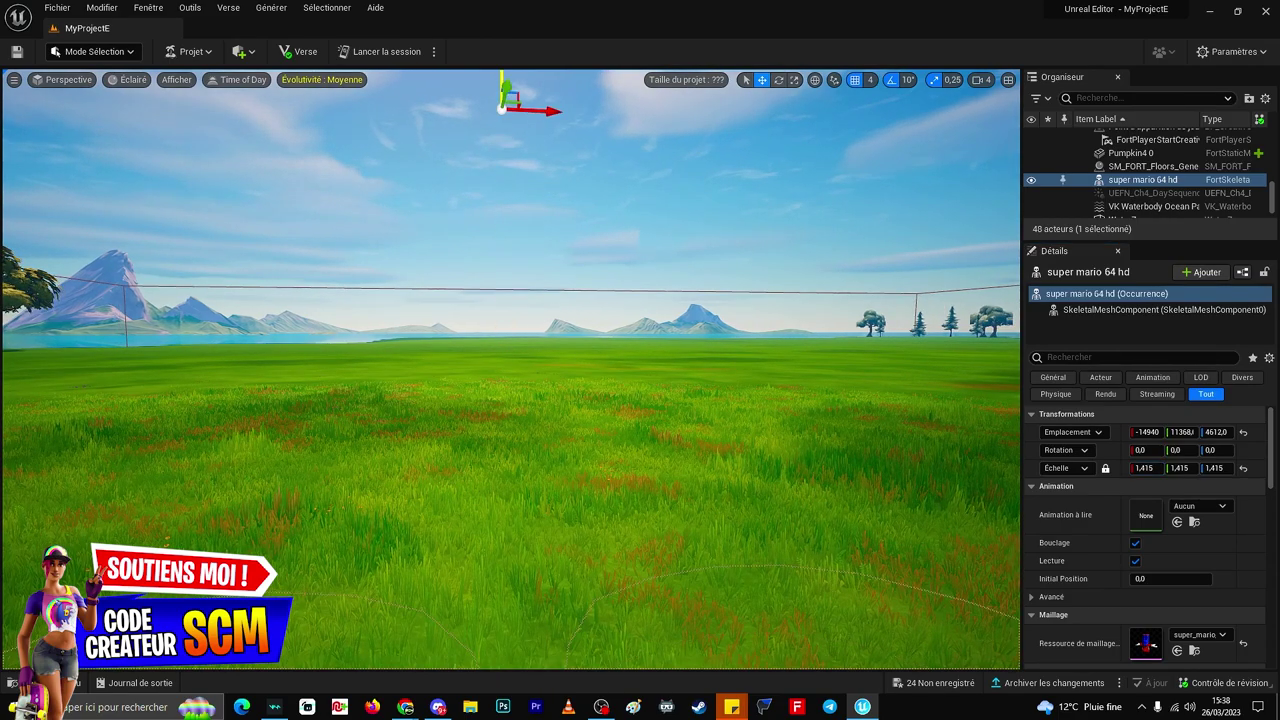
drag(1150, 468, 1060, 468)
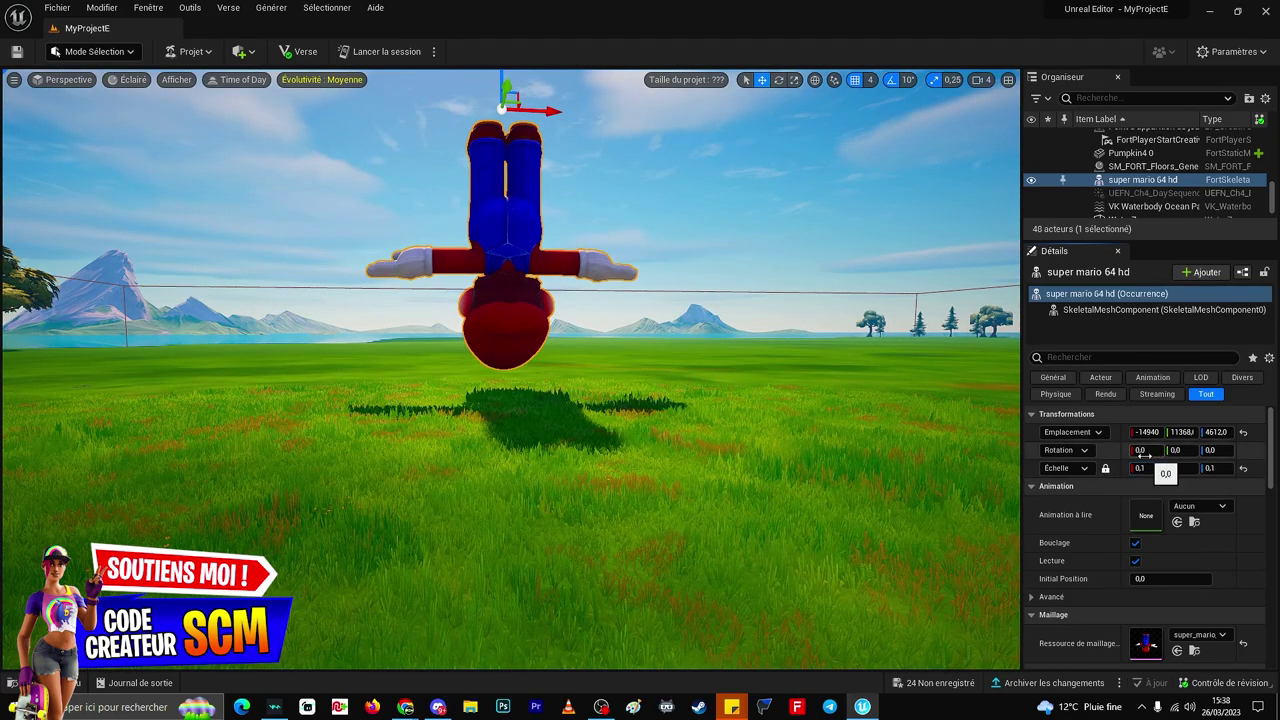
- Rotate Mario about 183.6 on X so he stands upright, then lower him onto the grass
drag(1140, 450, 1190, 450)
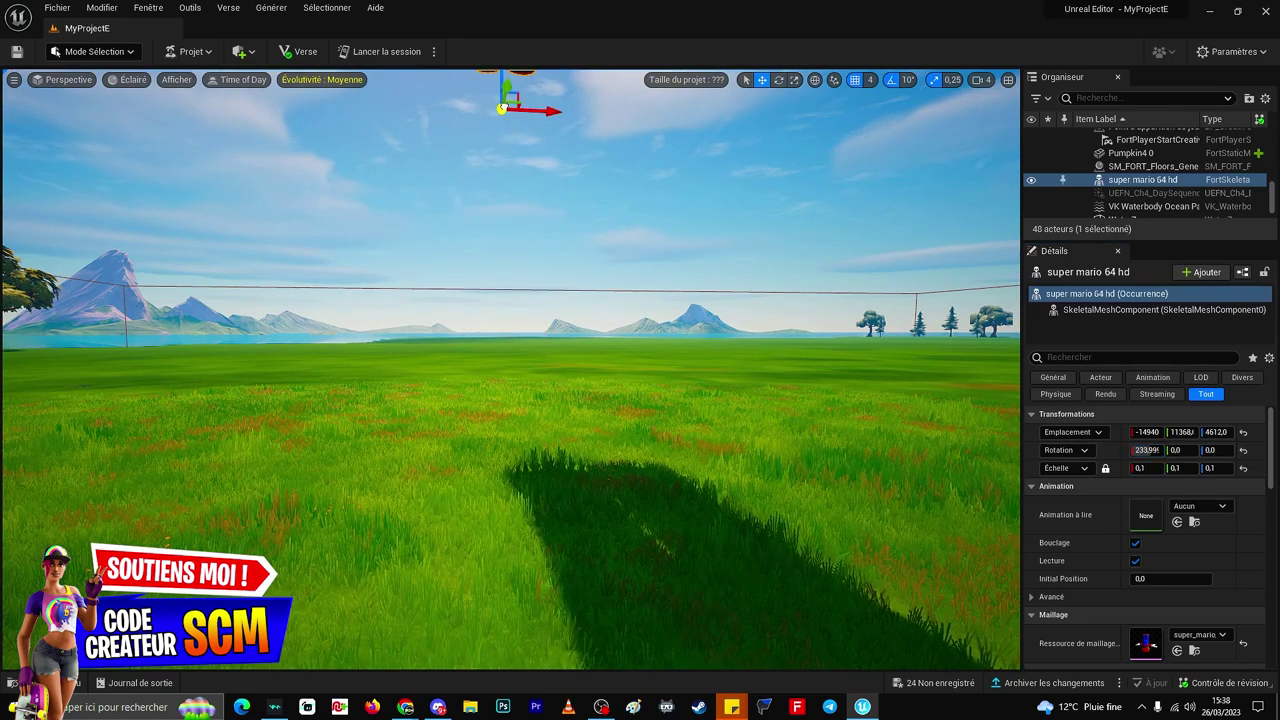
drag(500, 108, 495, 352)
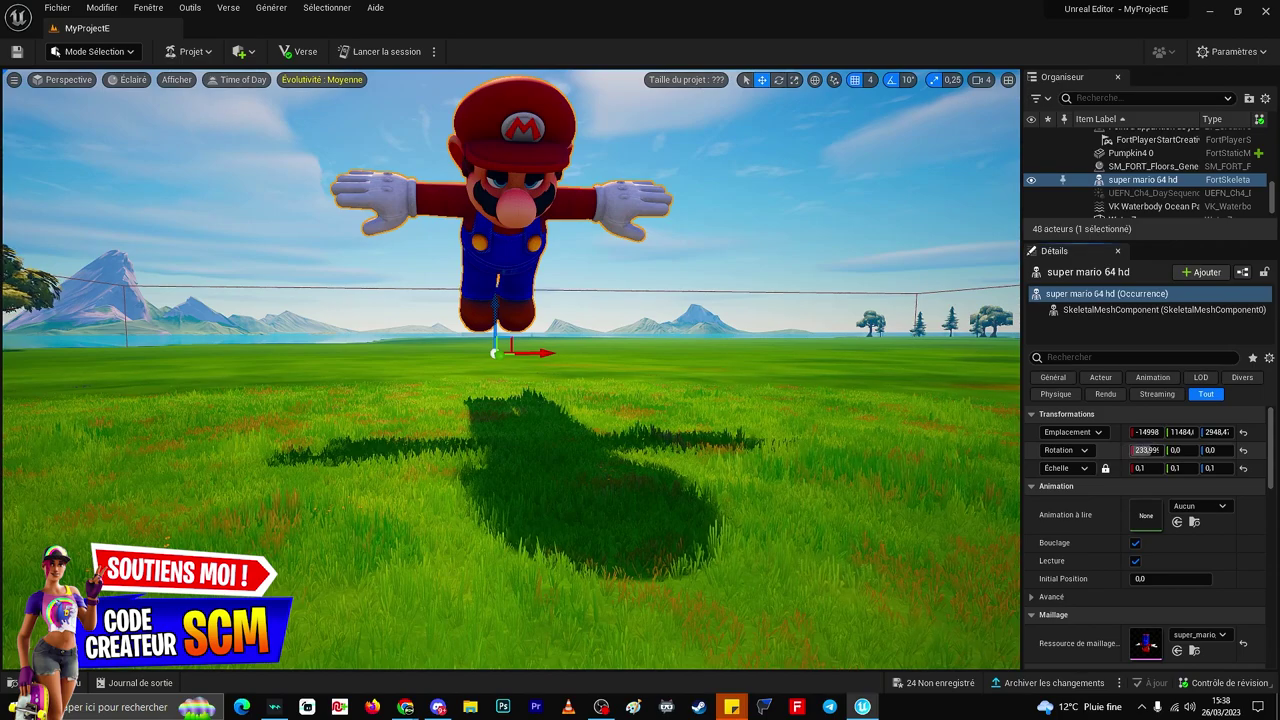
drag(1147, 450, 1120, 450)
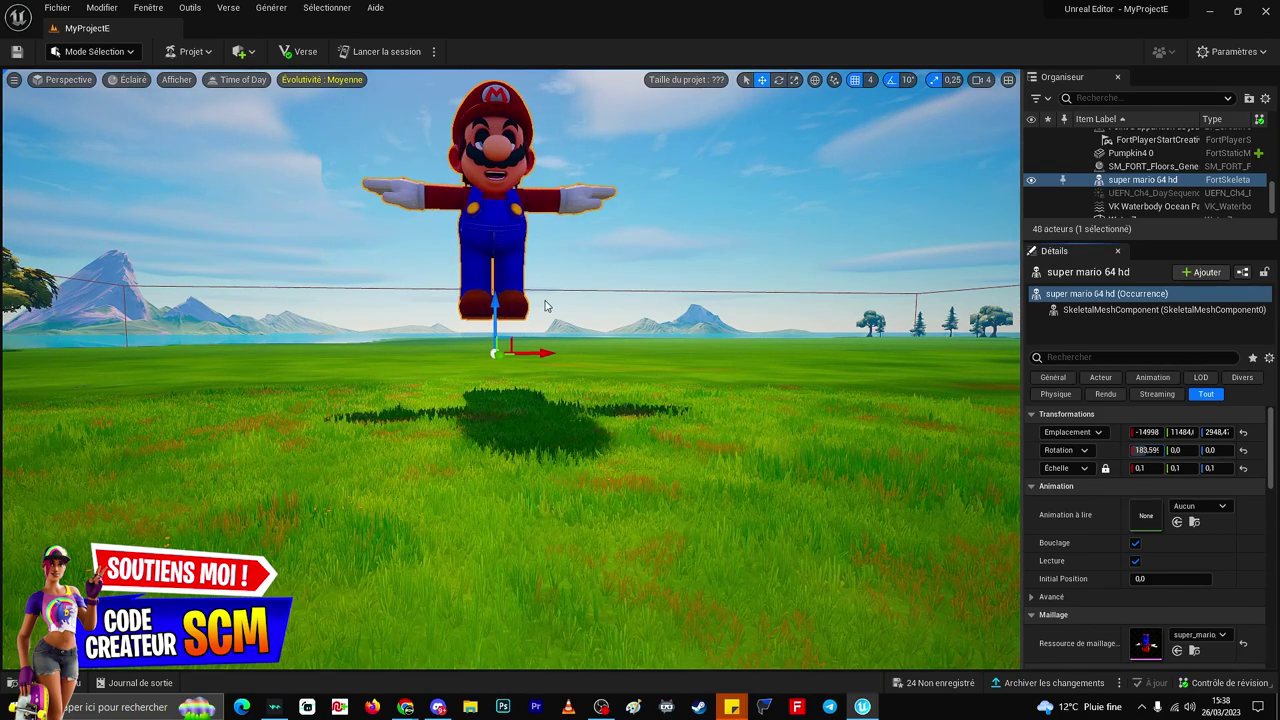
mouse_move(490, 353)
mouse_down()
mouse_move(484, 428)
mouse_move(493, 422)
mouse_up()
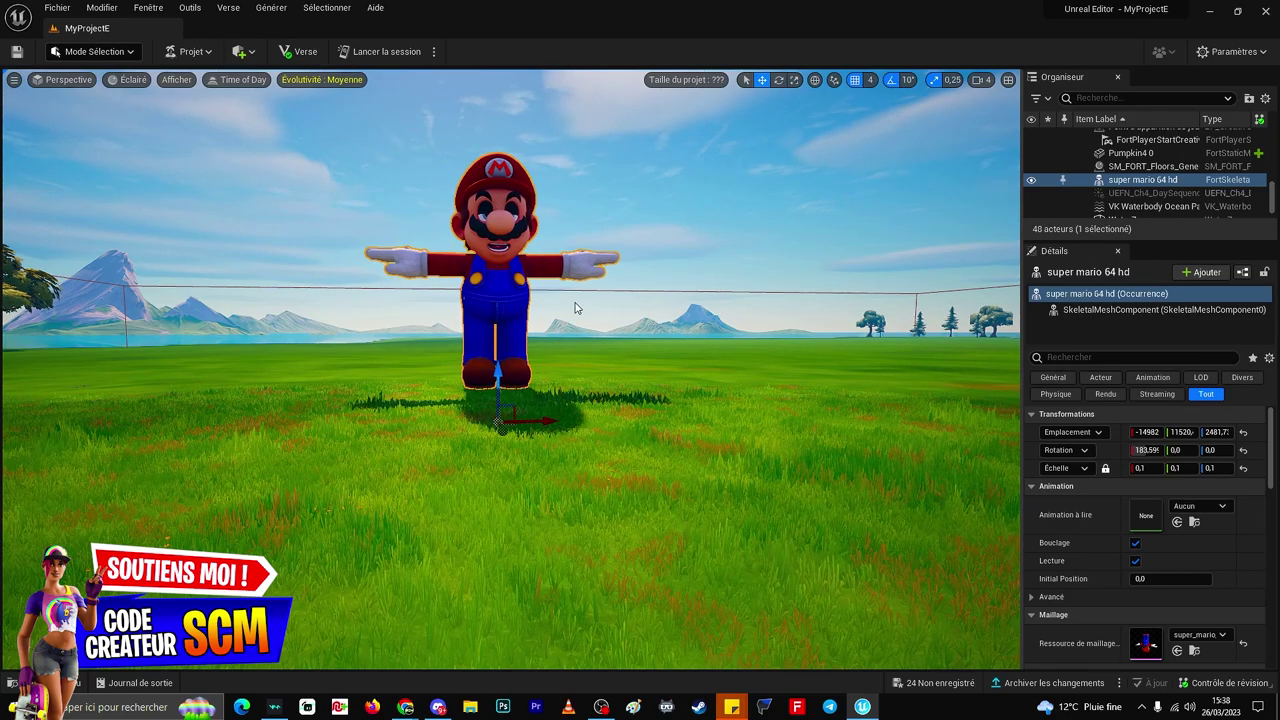
scroll(575, 307, up, 2)
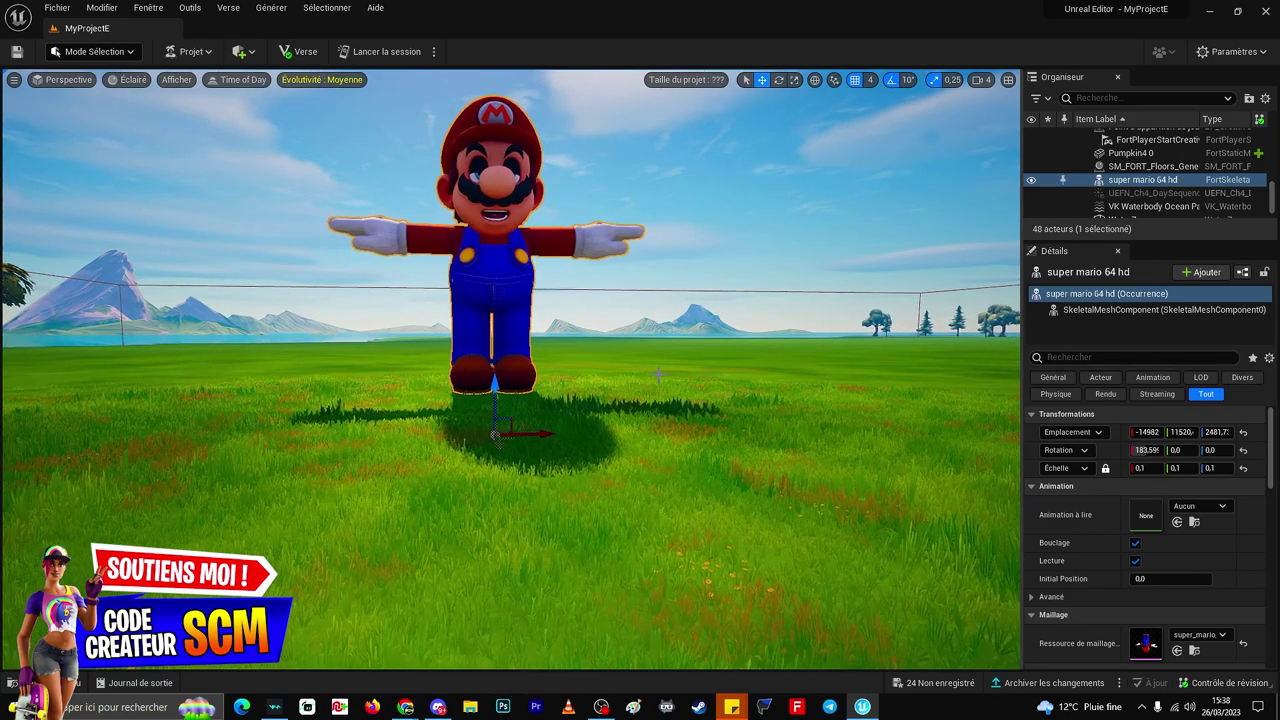
scroll(563, 368, up, 2)
scroll(563, 368, down, 2)
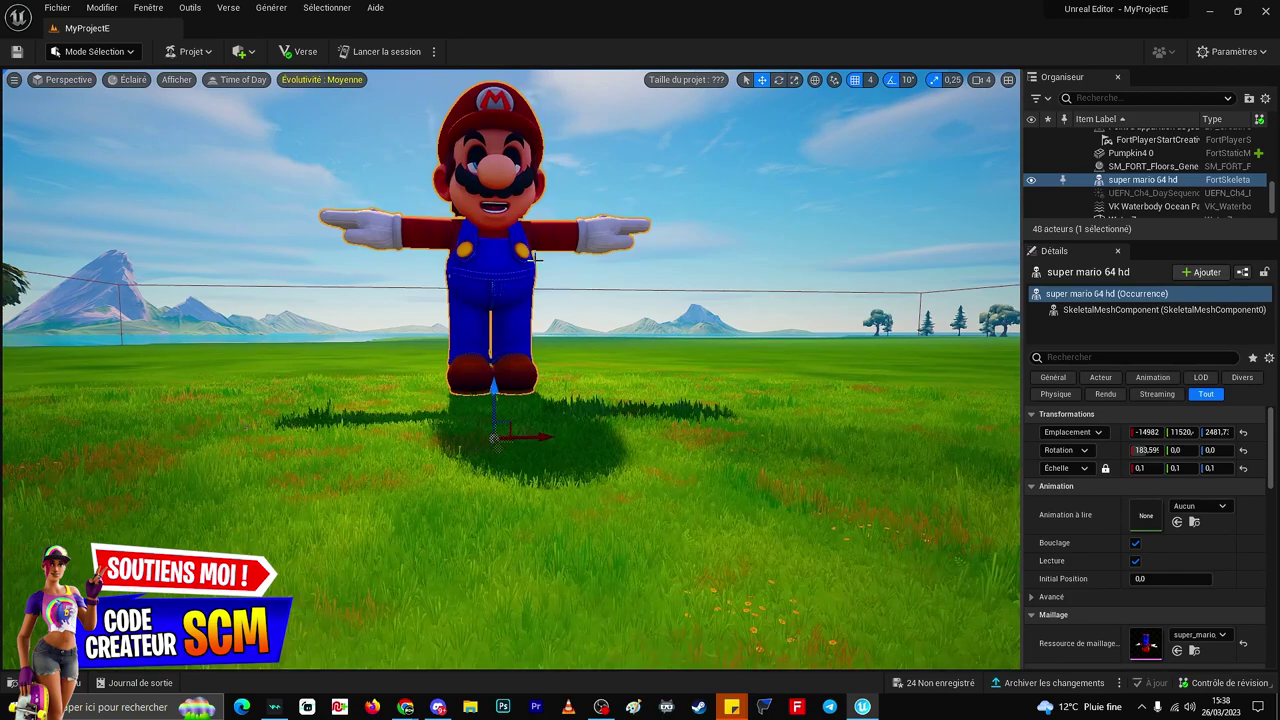
scroll(723, 317, down, 1)
scroll(700, 333, down, 2)
scroll(676, 349, down, 1)
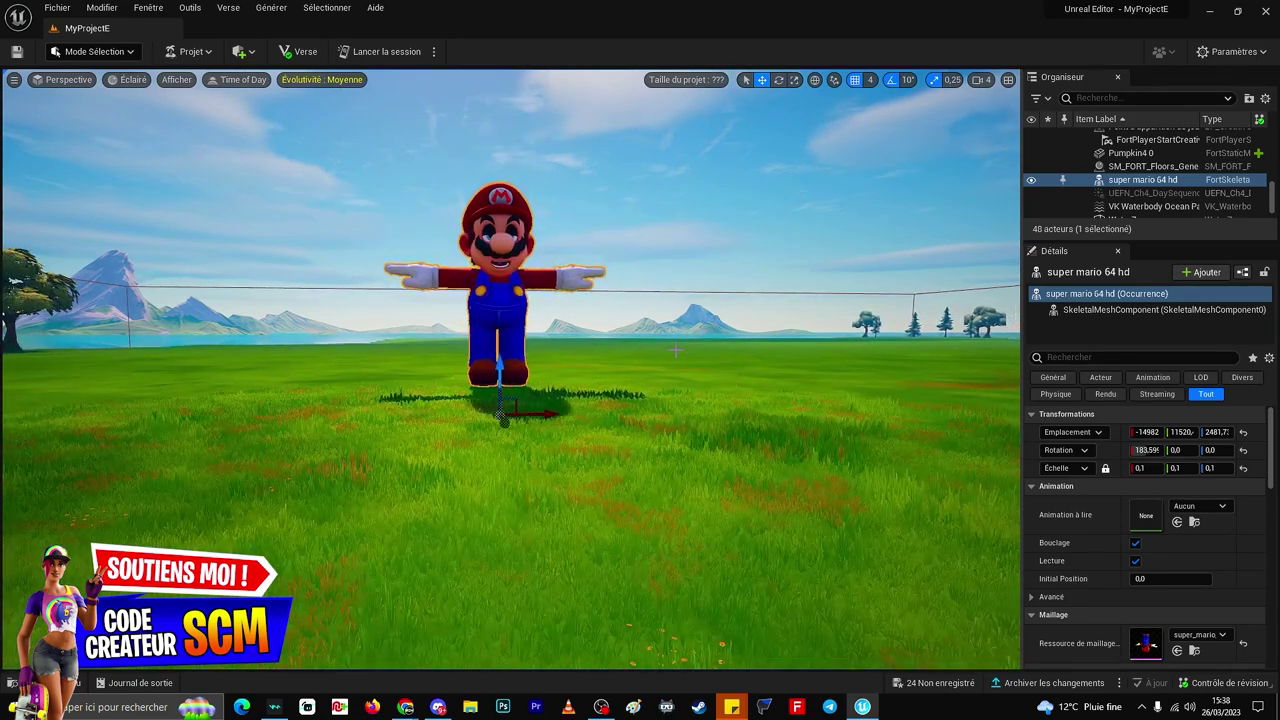